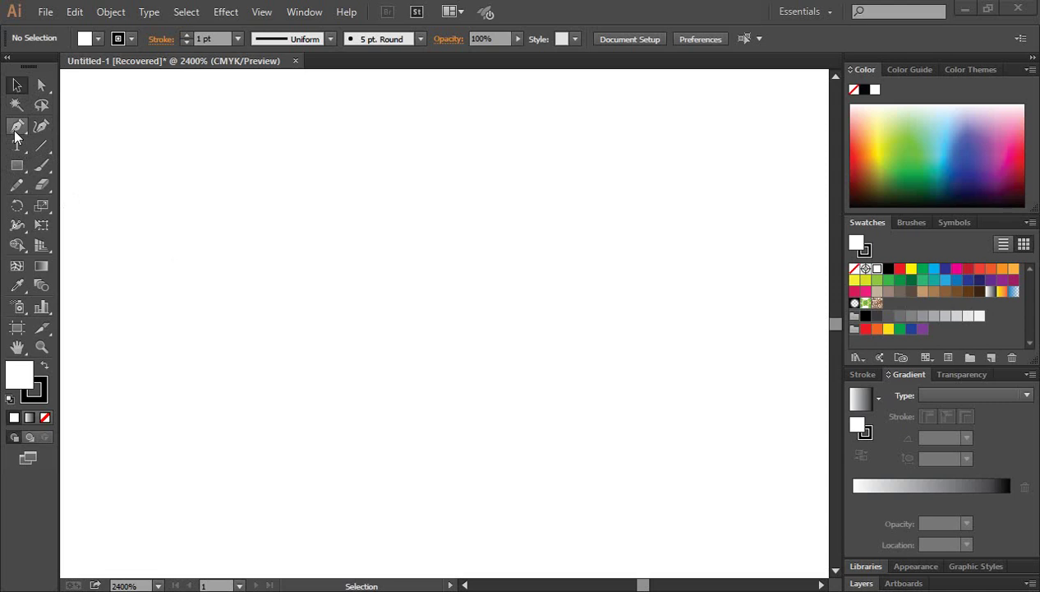
Choose the Add Anchor Point Tool (+) from the Pen tool flyout
drag(15, 130, 63, 129)
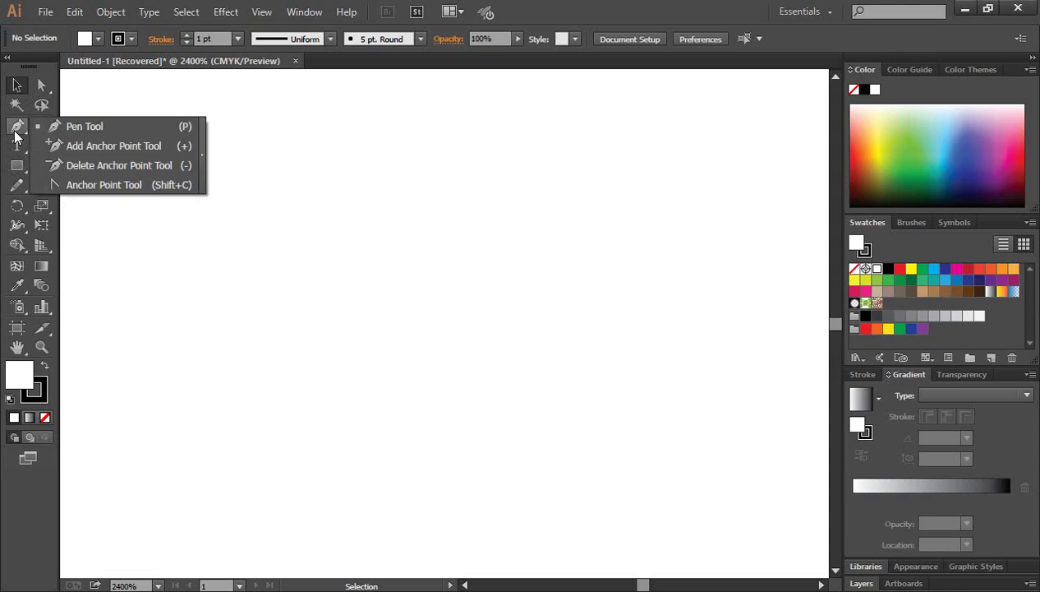
click(104, 144)
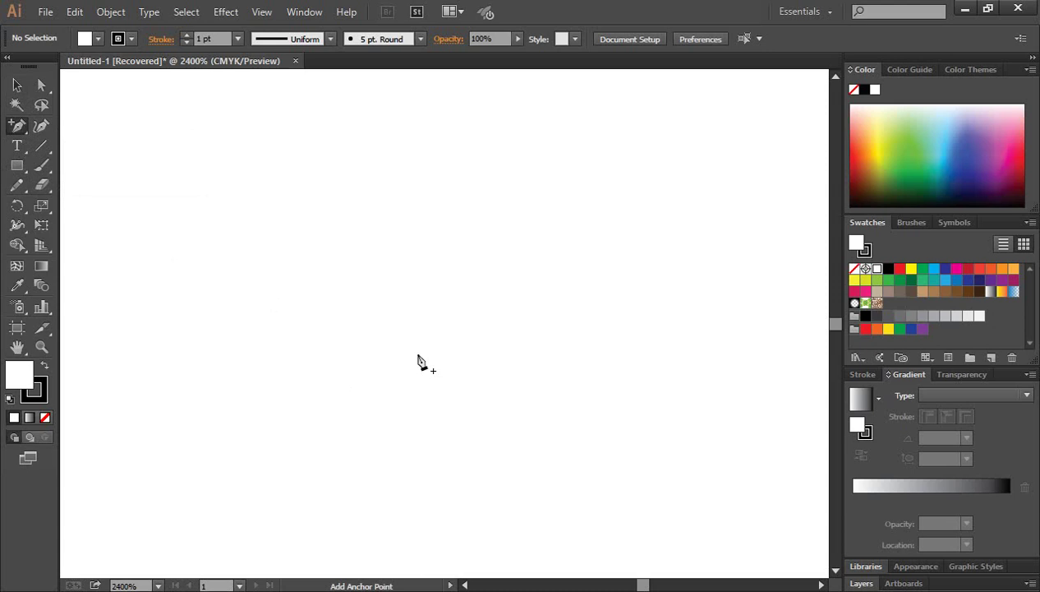
click(16, 131)
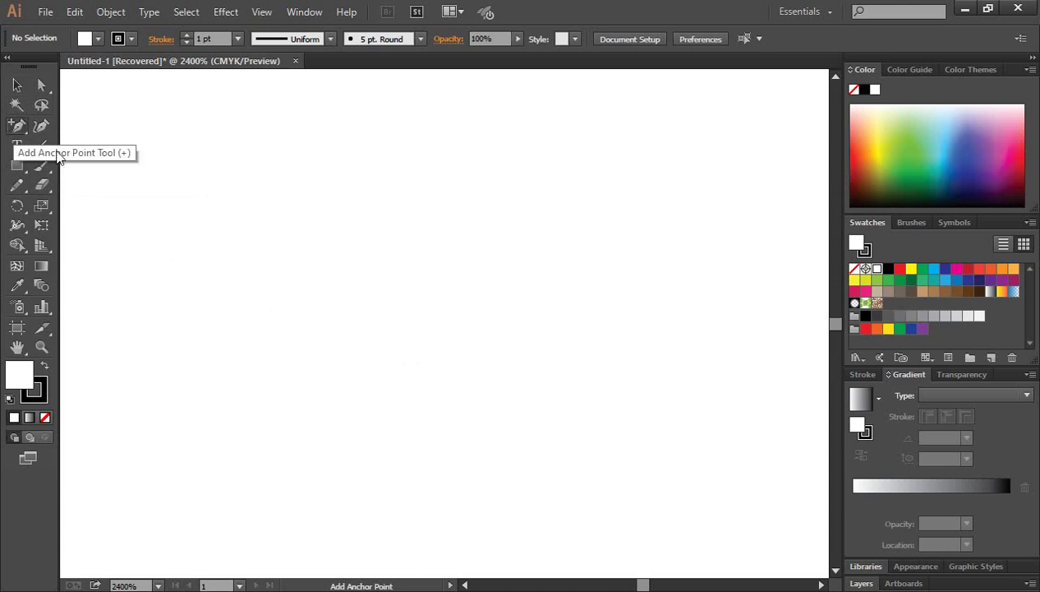
Draw a rectangle in the middle of the artboard with a 0.5 pt stroke
click(15, 167)
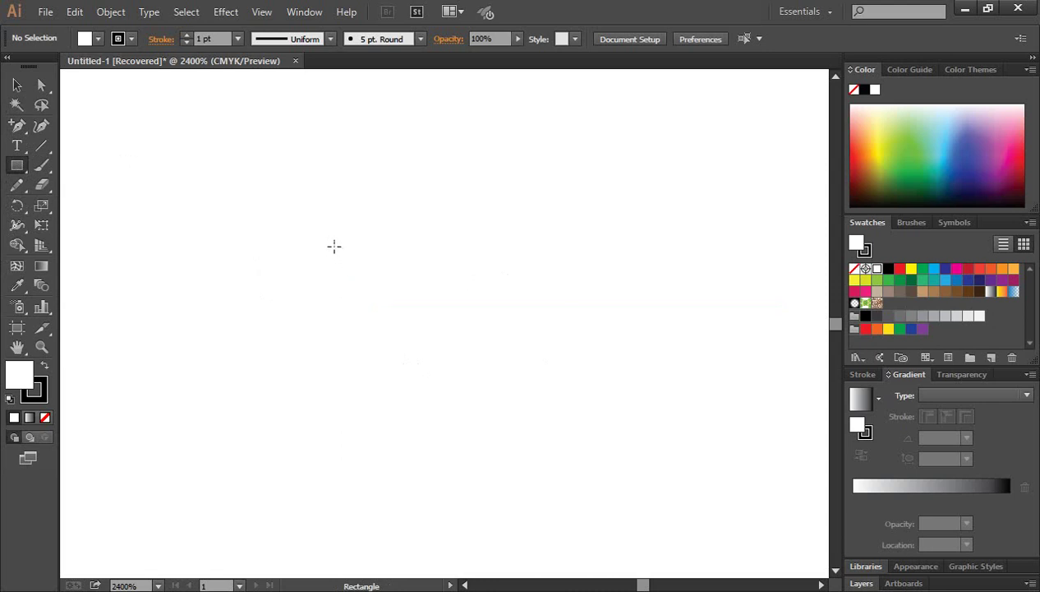
drag(334, 244, 567, 377)
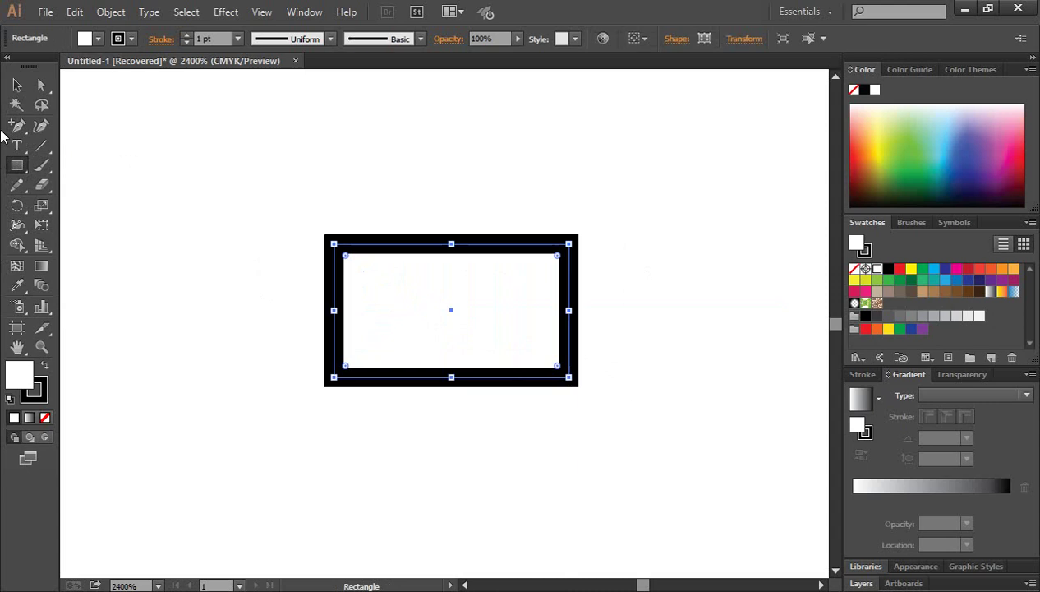
click(16, 84)
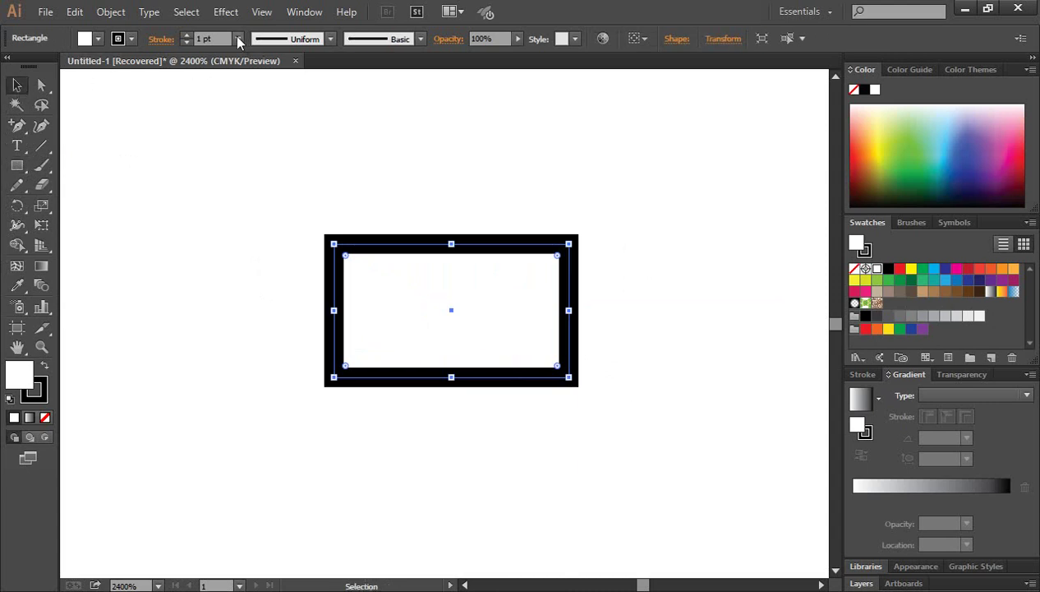
click(238, 39)
click(252, 77)
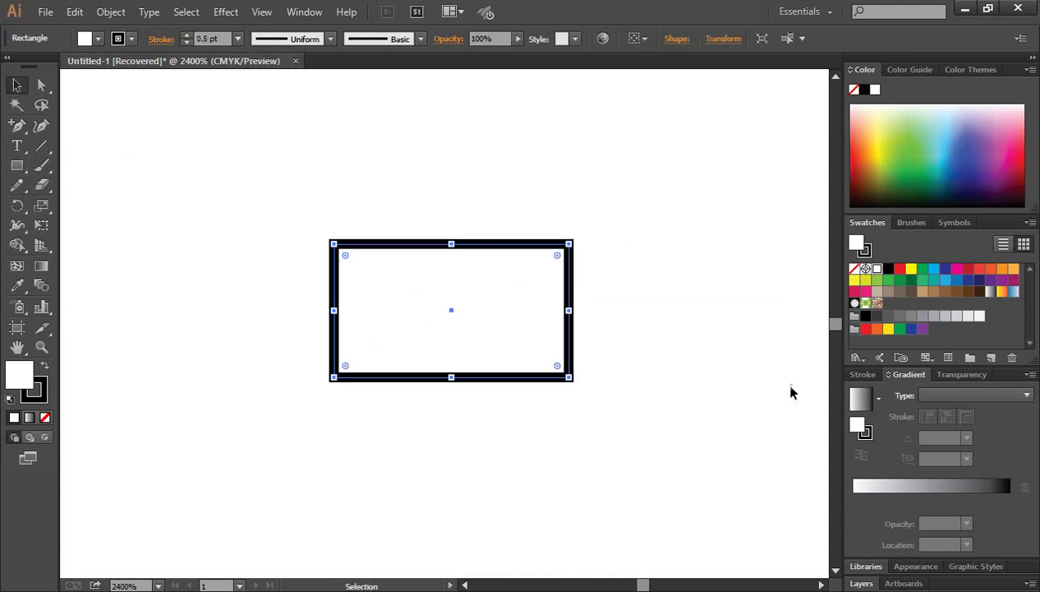
click(642, 349)
Zoom in on the rectangle and marquee-select all its anchor points with Direct Selection
key(z)
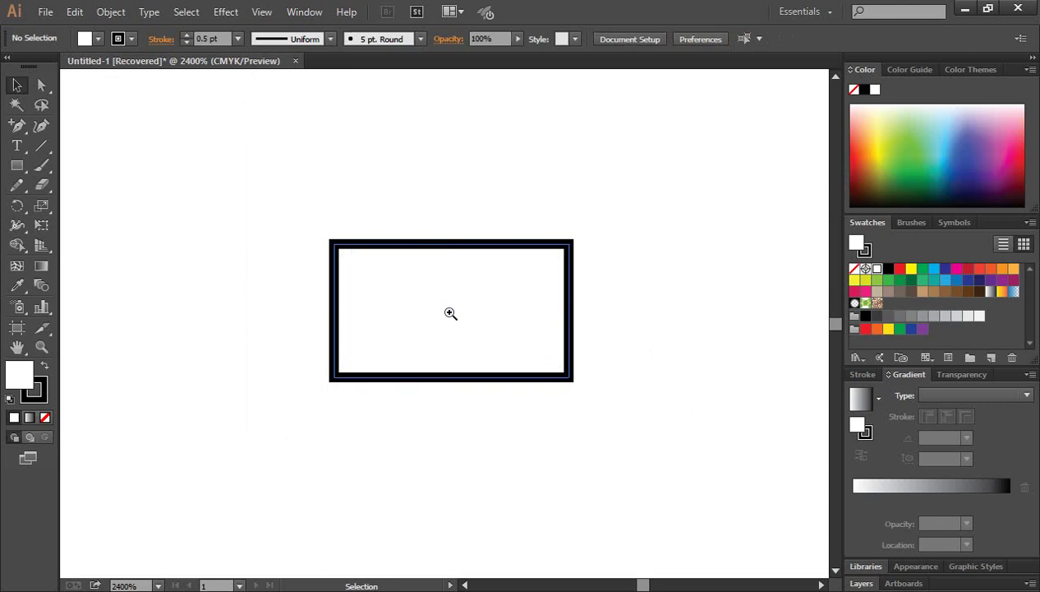
click(449, 312)
key(v)
key(a)
drag(436, 180, 495, 441)
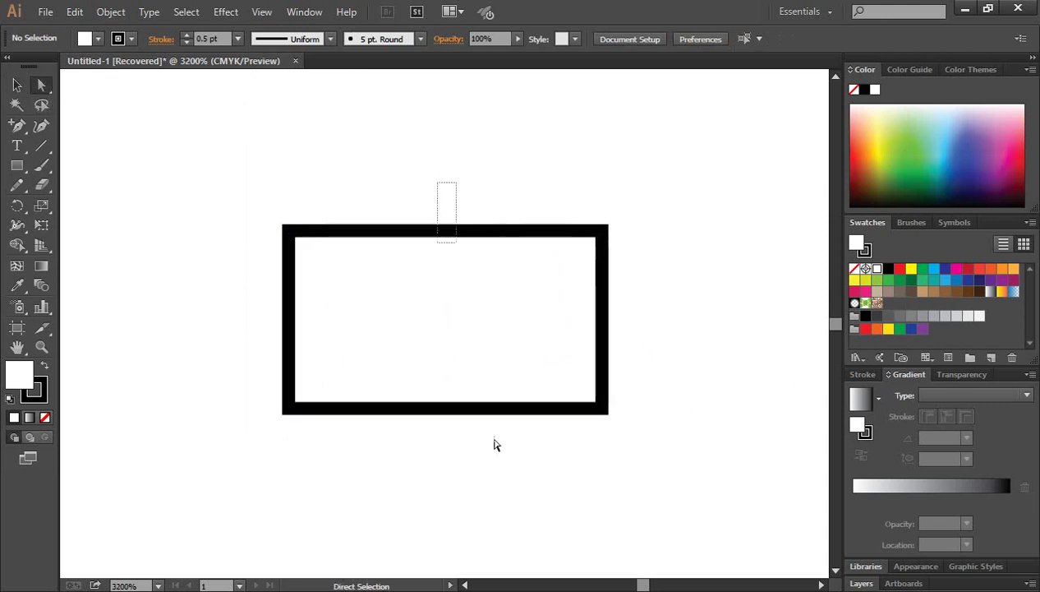
key(z)
click(446, 300)
key(a)
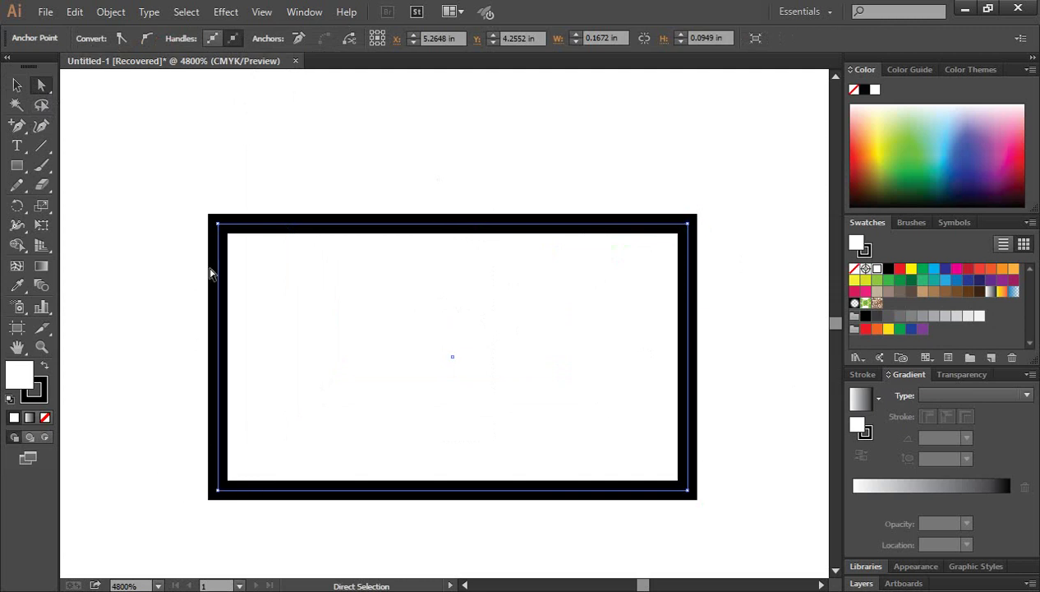
Inspect the rectangle's top-left anchor and switch to the Add Anchor Point Tool
click(218, 223)
scroll(740, 267, down, 1)
scroll(740, 267, down, 1)
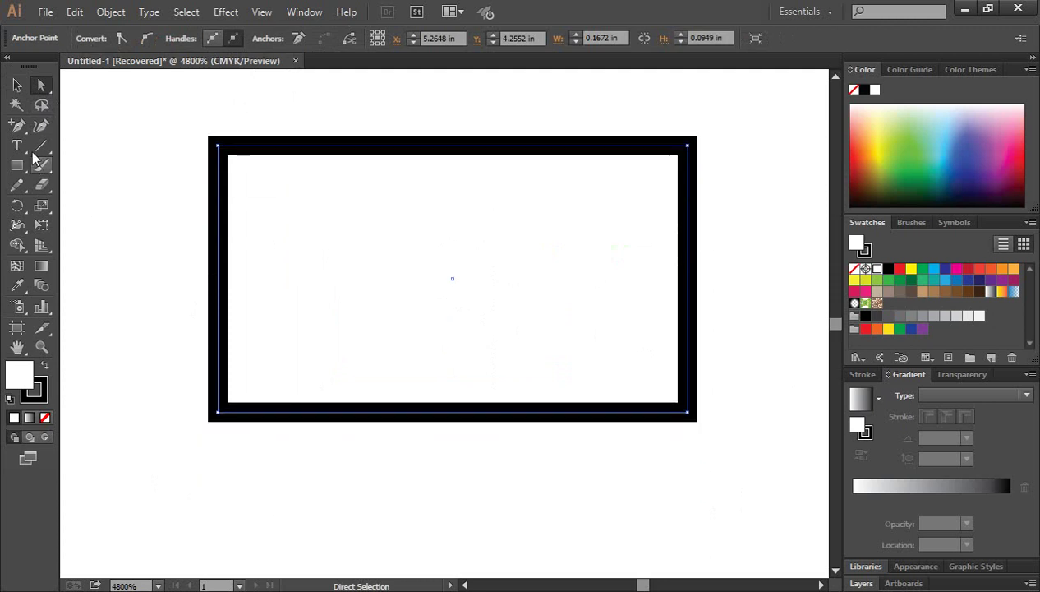
click(19, 131)
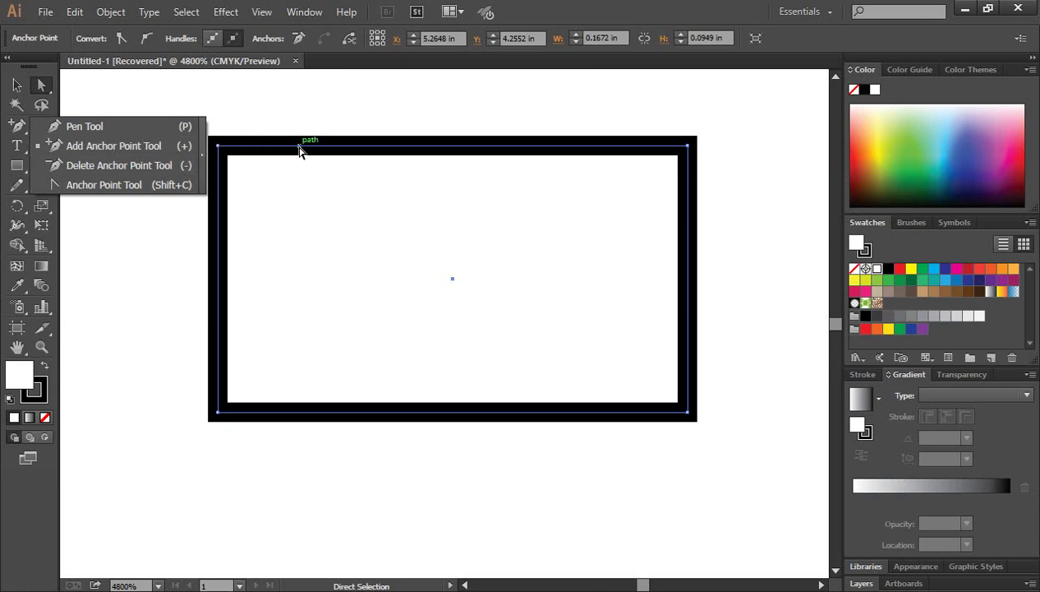
click(129, 146)
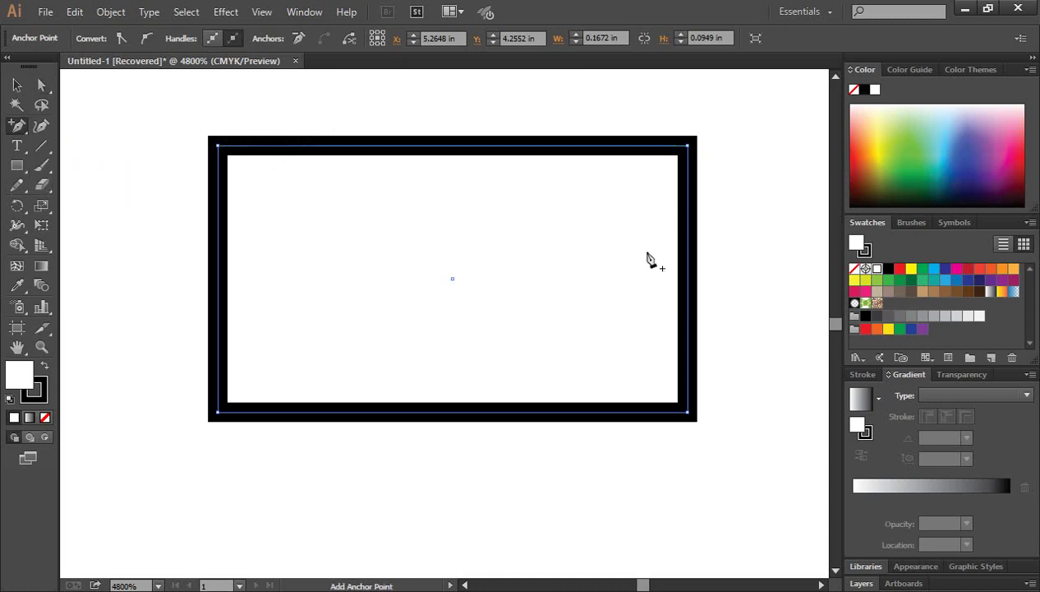
Add anchor points on the rectangle's top and right edges near the top-right corner, then zoom out
scroll(516, 320, up, 3)
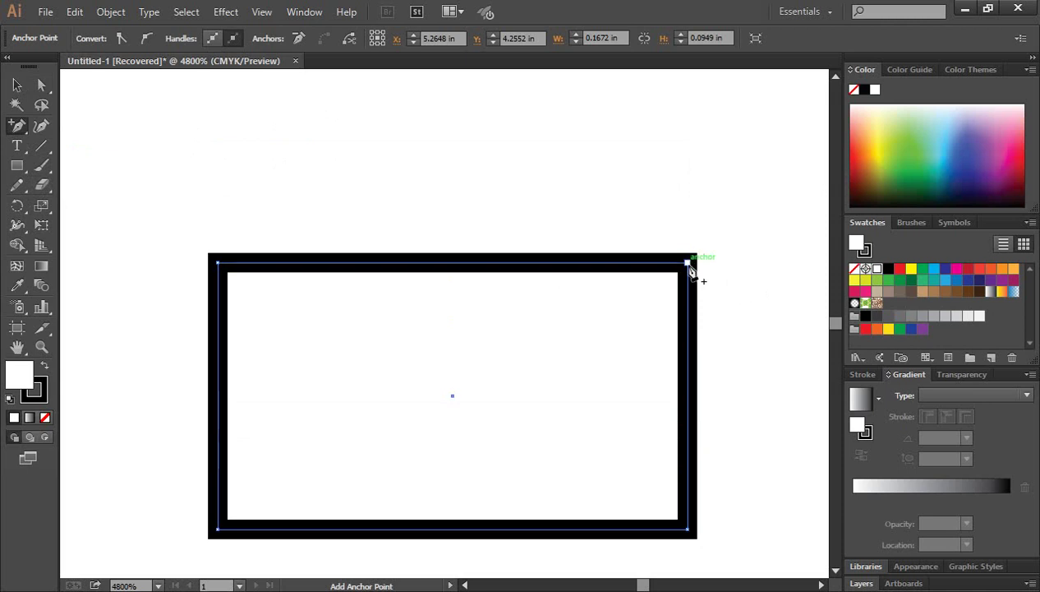
click(612, 263)
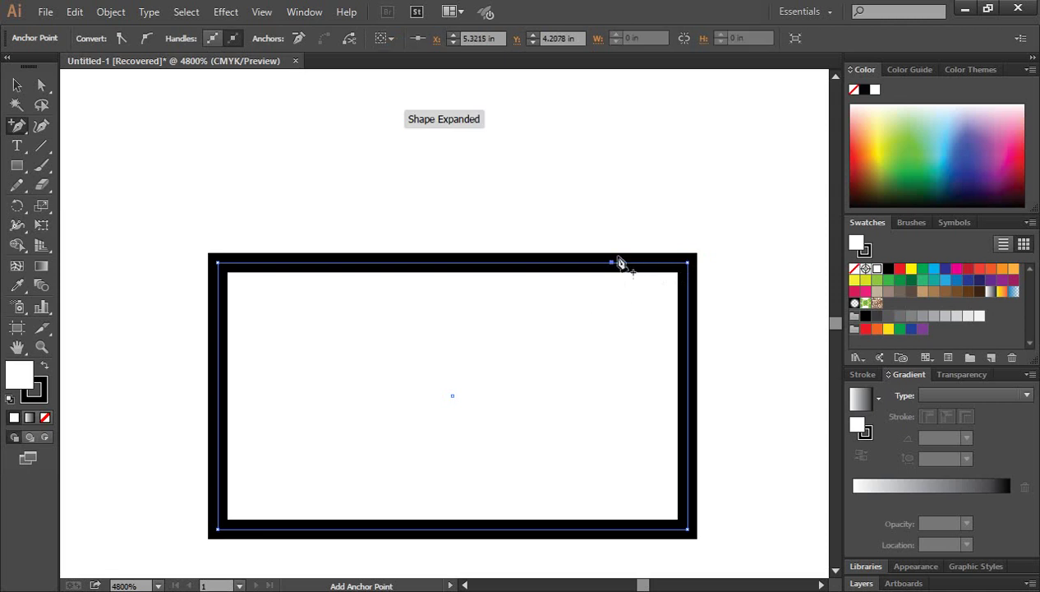
click(687, 339)
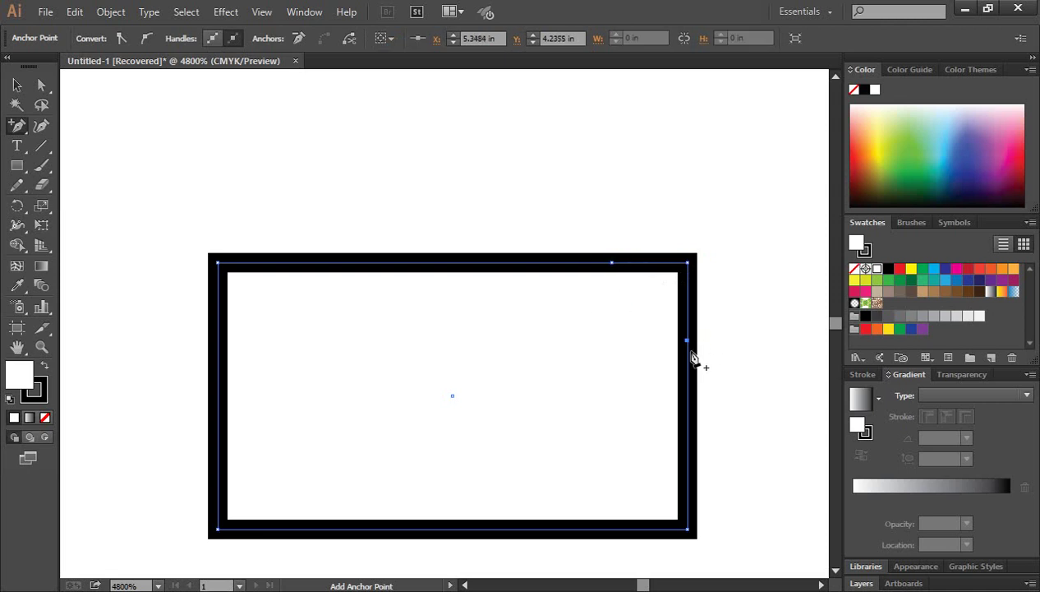
scroll(749, 341, down, 2)
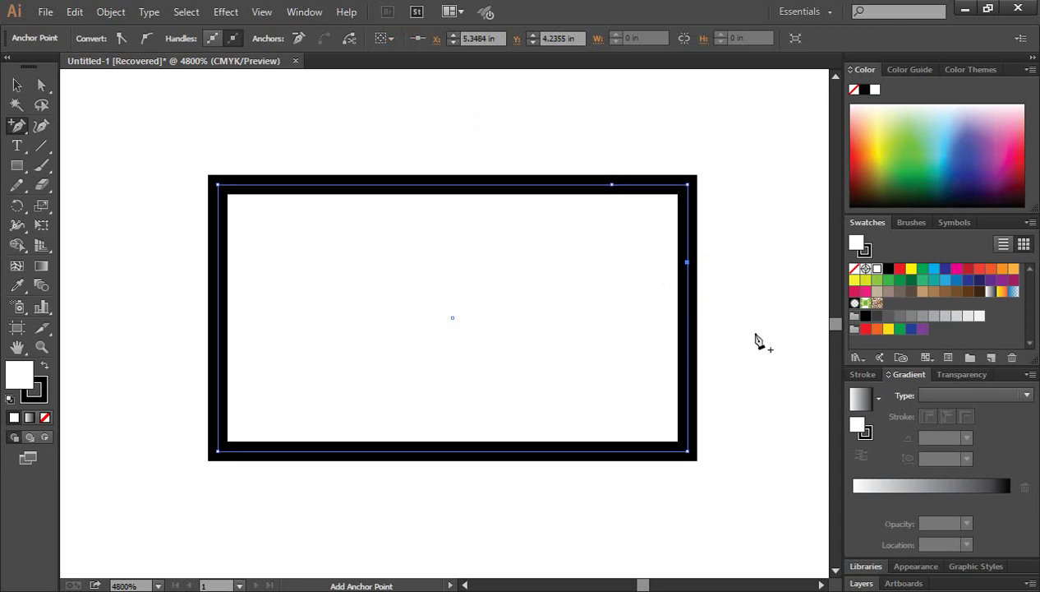
scroll(756, 341, up, 1)
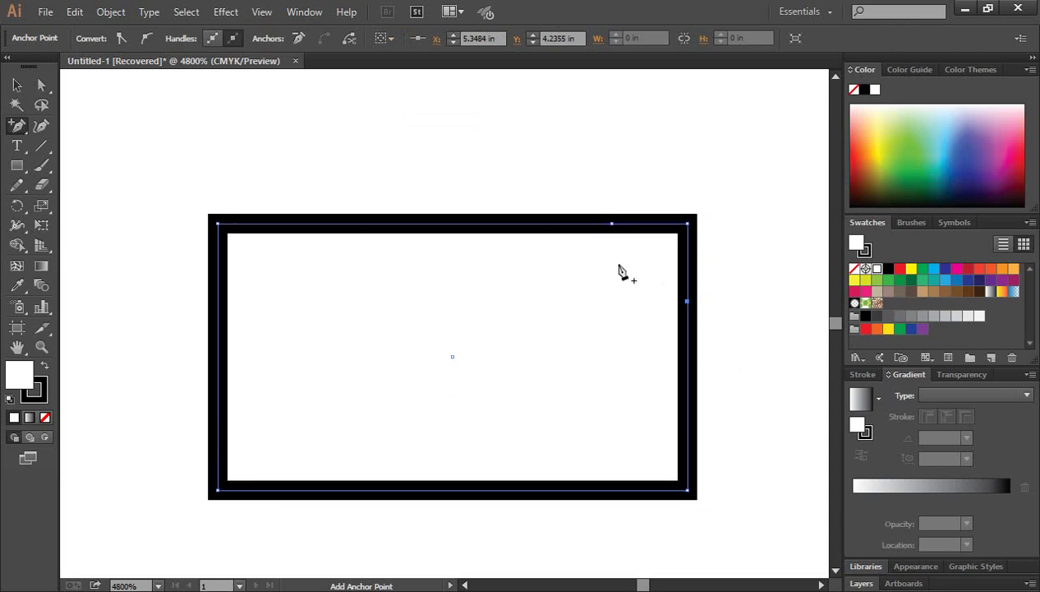
key(ctrl+minus)
key(ctrl+minus)
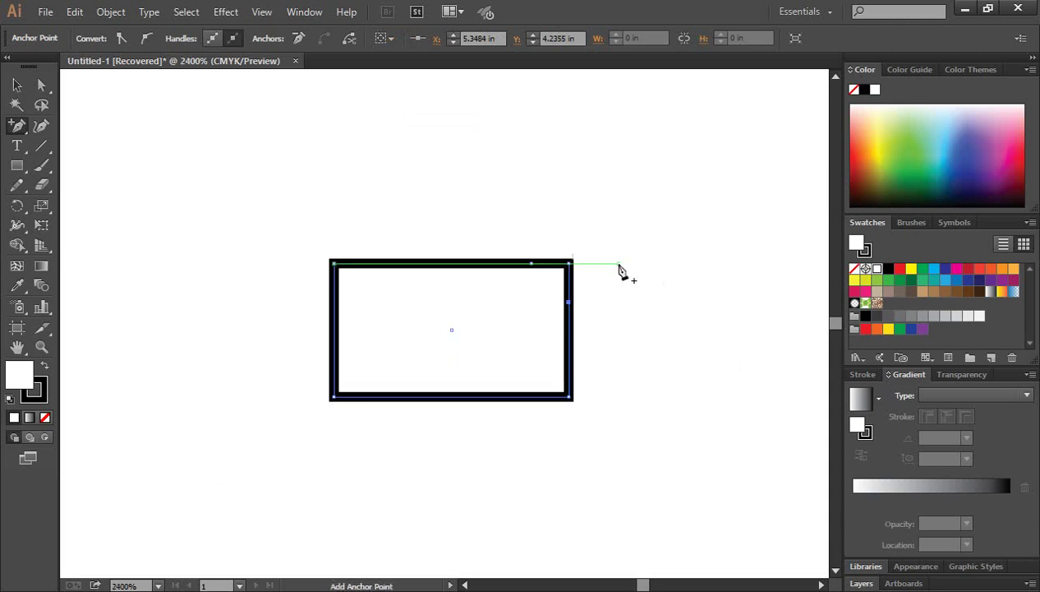
click(42, 87)
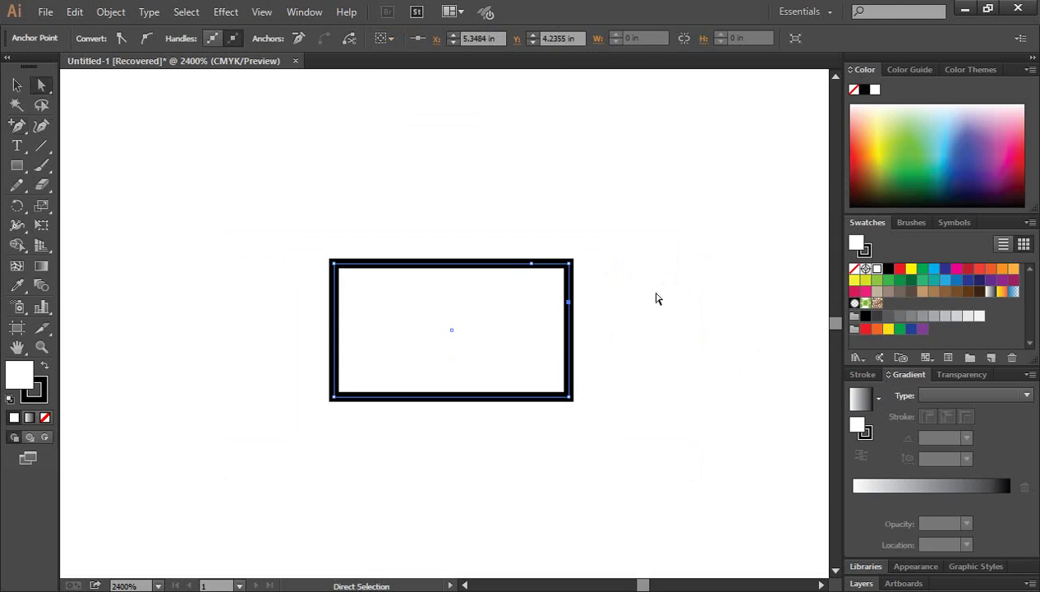
Pull the top-right corner out into a long spike, then undo it
click(573, 266)
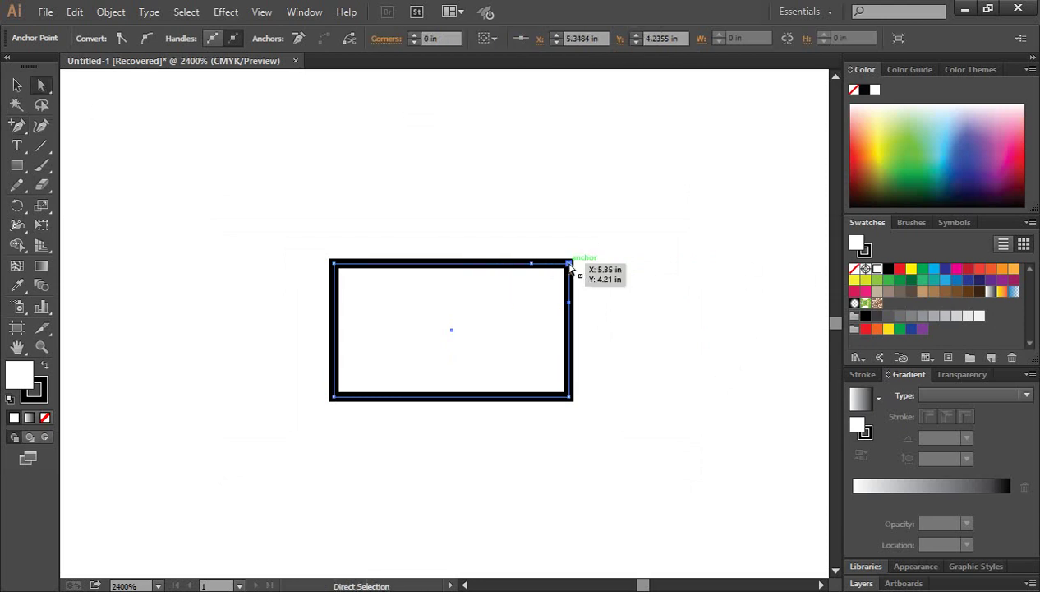
drag(584, 256, 722, 166)
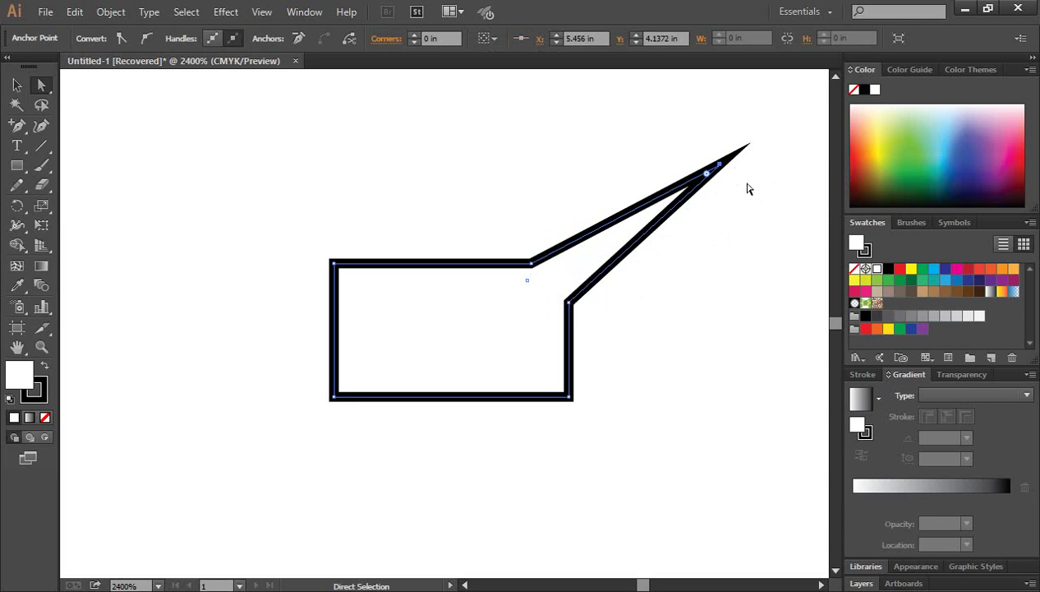
key(v)
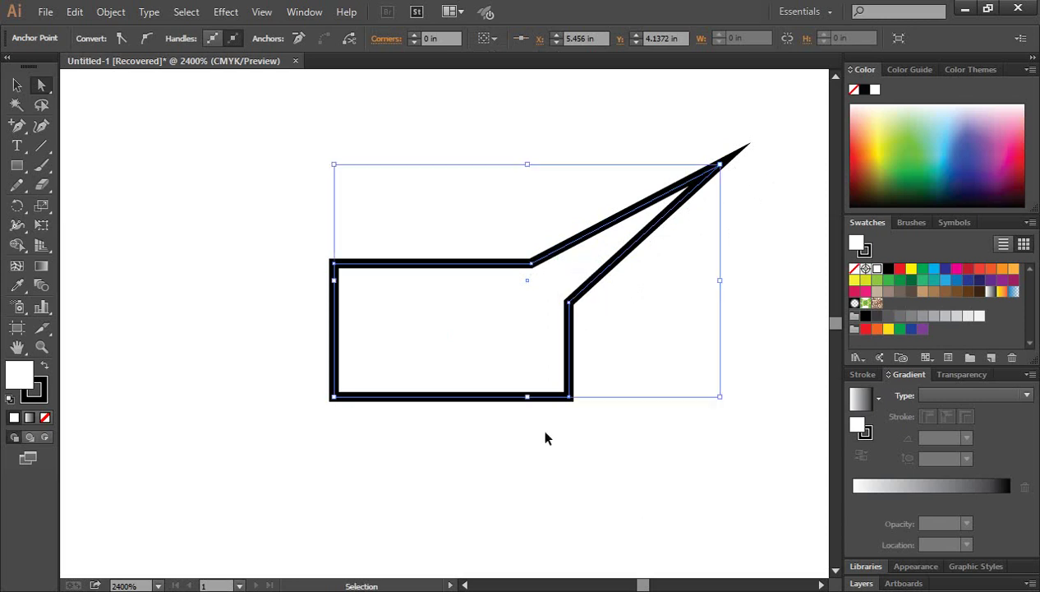
key(ctrl+z)
Drag the top-right corner up and right to skew the shape, then undo it
key(a)
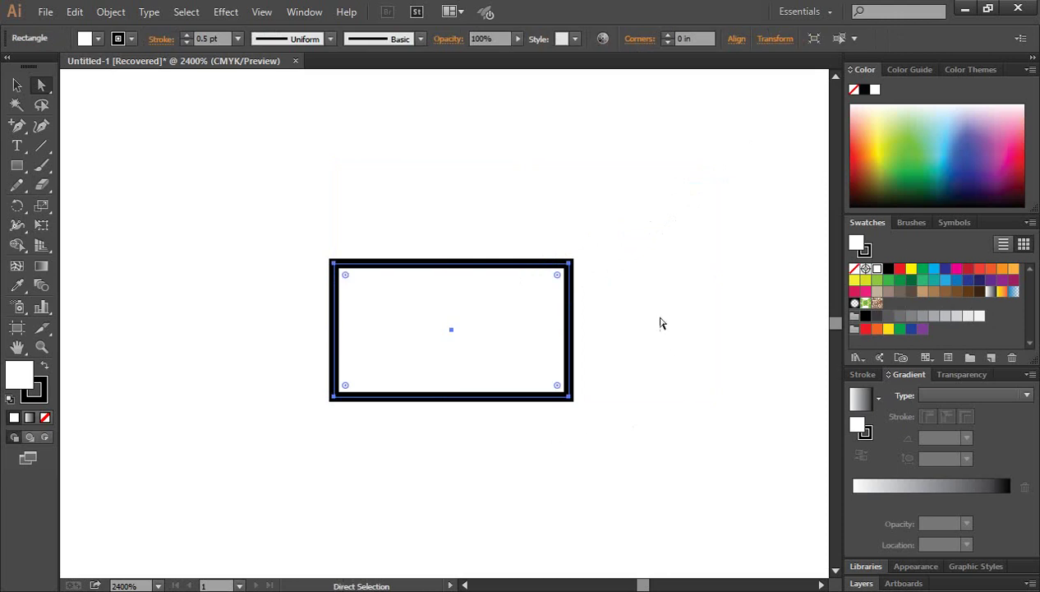
click(627, 238)
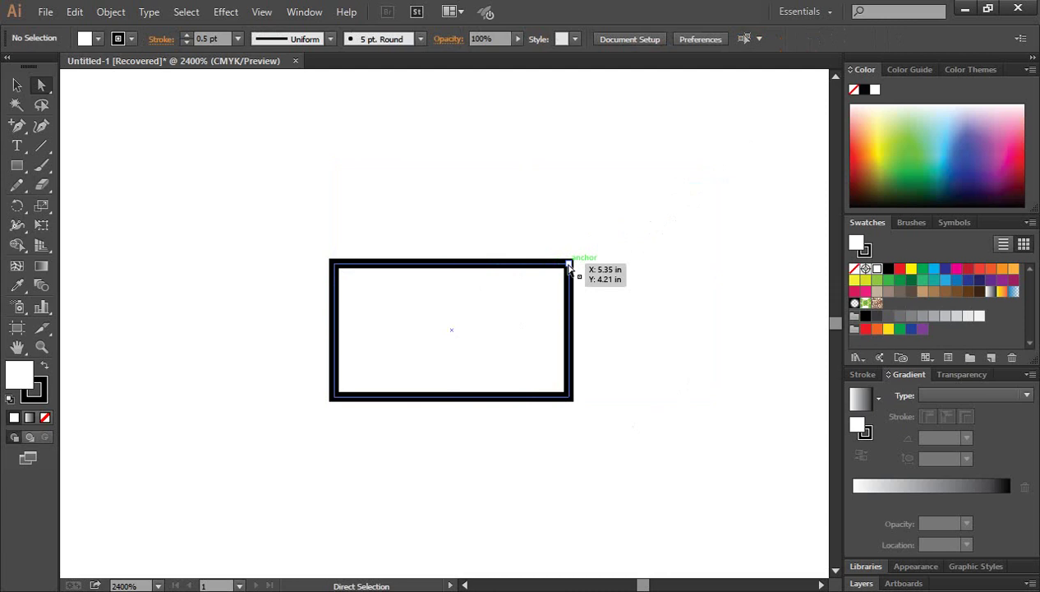
drag(570, 265, 756, 130)
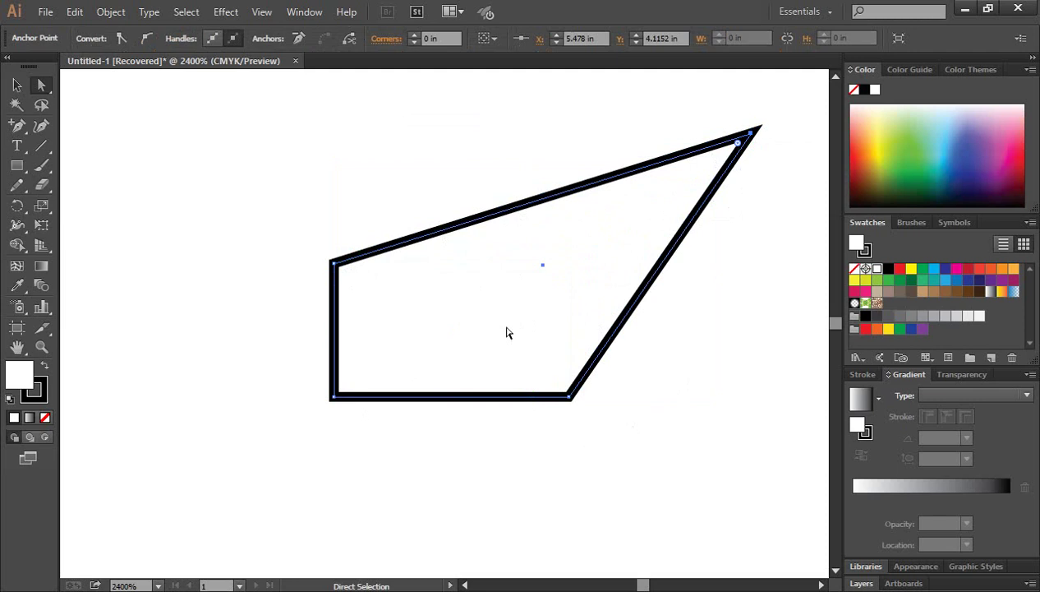
key(ctrl+z)
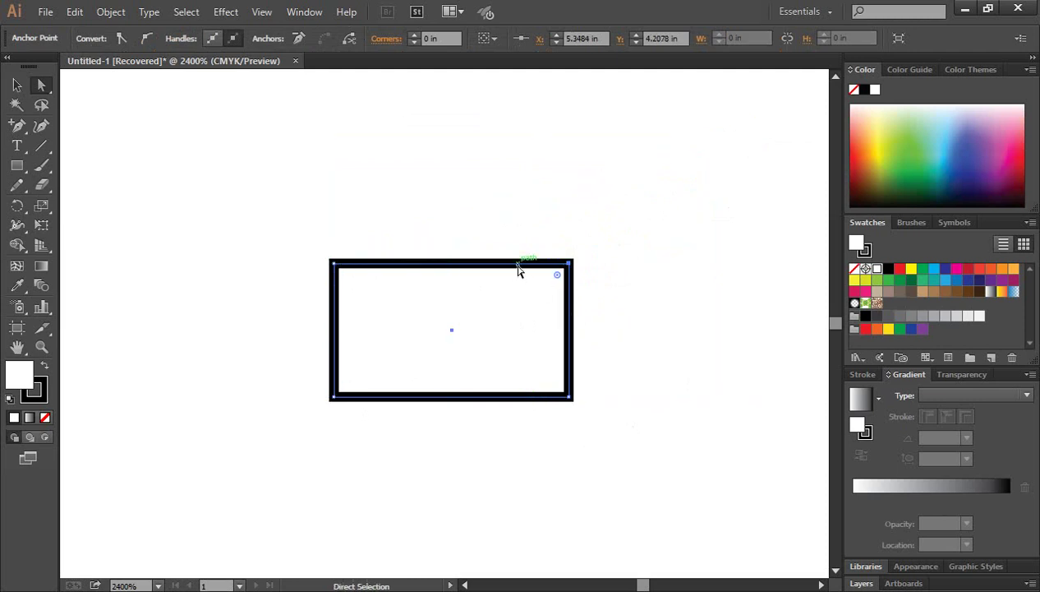
Re-add top and right edge anchors, drag the top-right corner up-right into a spike, and nudge up
click(18, 127)
click(515, 263)
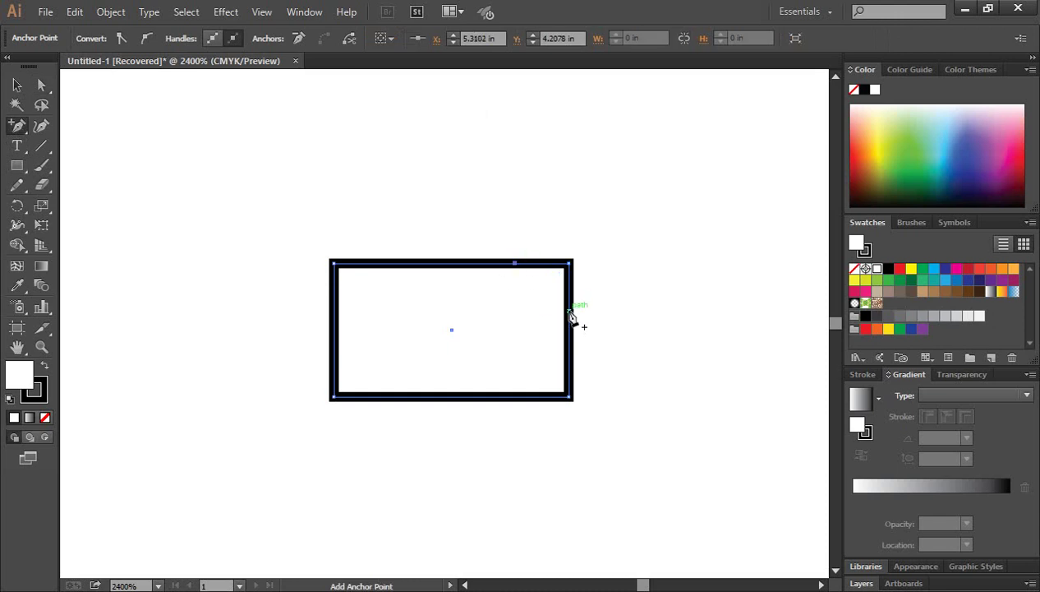
click(569, 311)
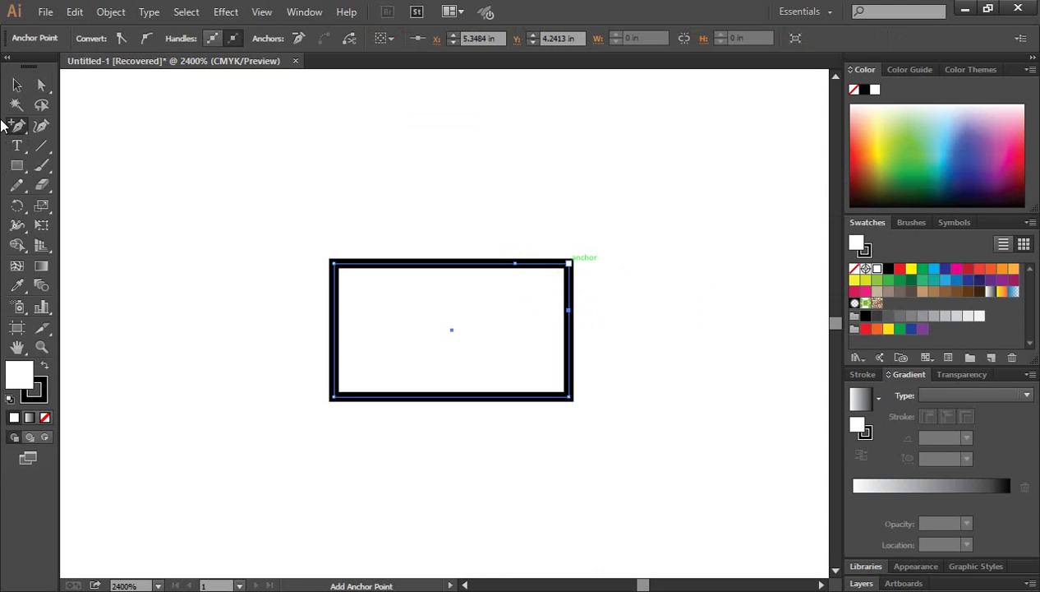
click(41, 84)
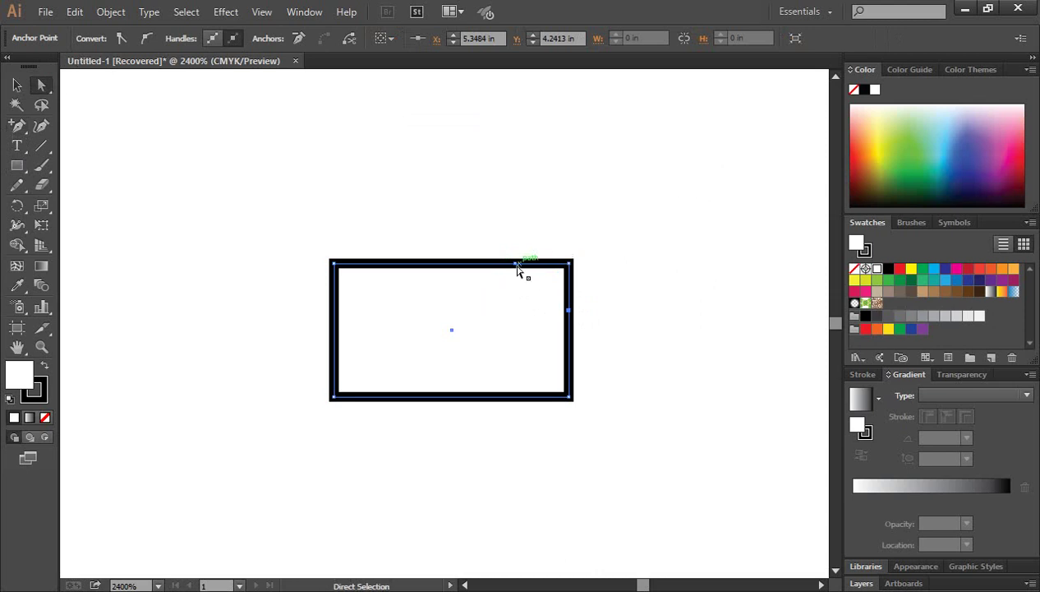
click(575, 264)
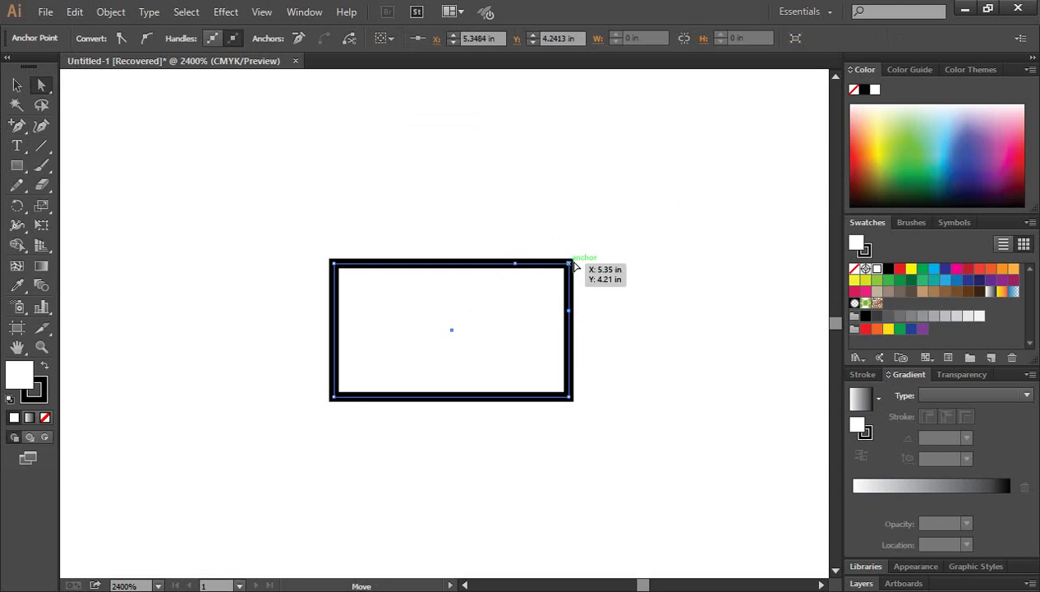
drag(574, 265, 697, 200)
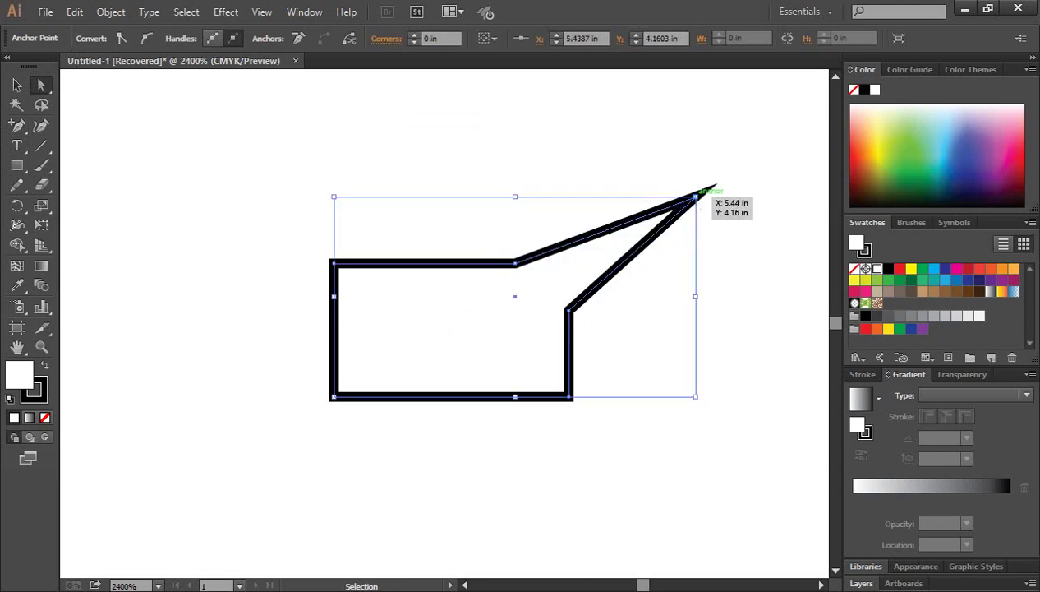
key(Up)
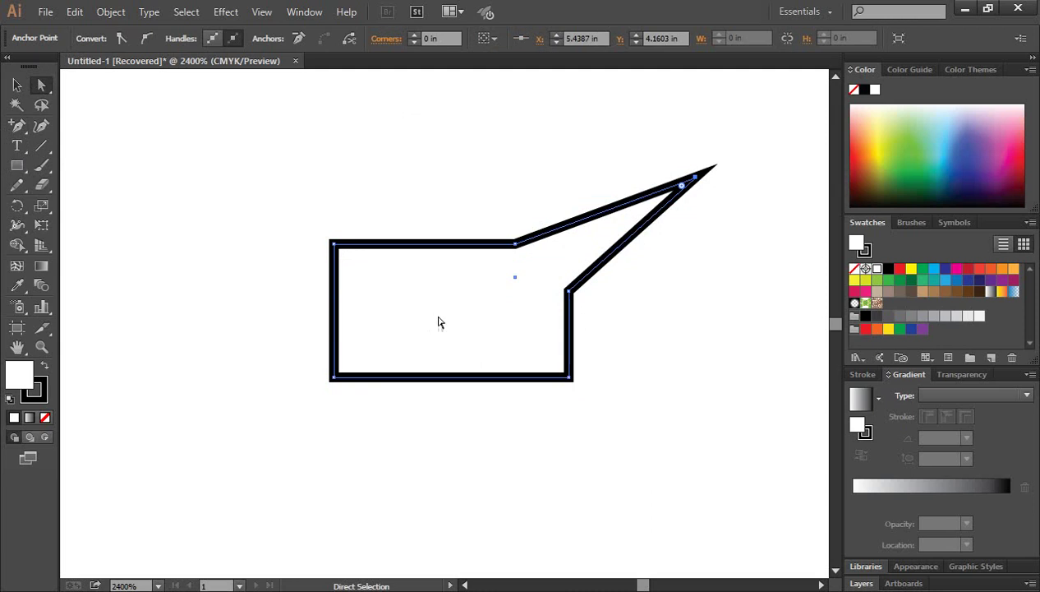
click(19, 128)
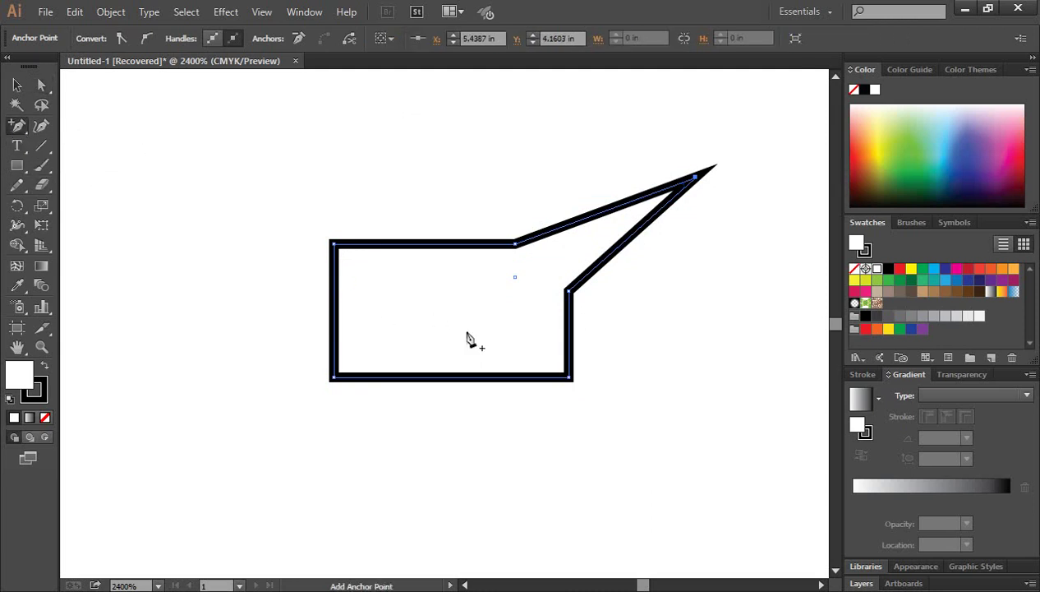
click(335, 330)
click(334, 283)
click(42, 126)
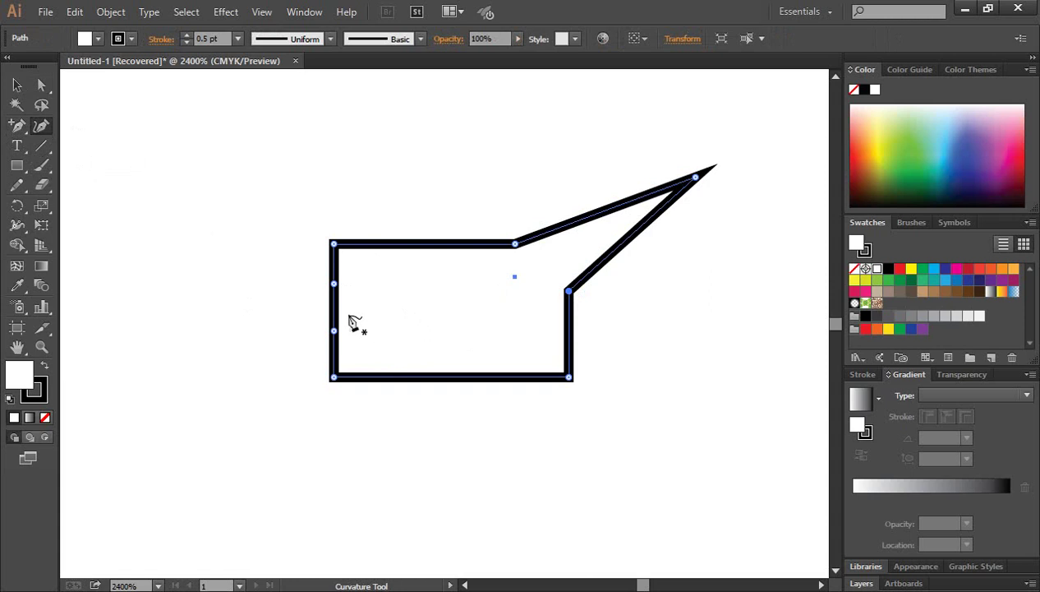
drag(334, 307, 312, 307)
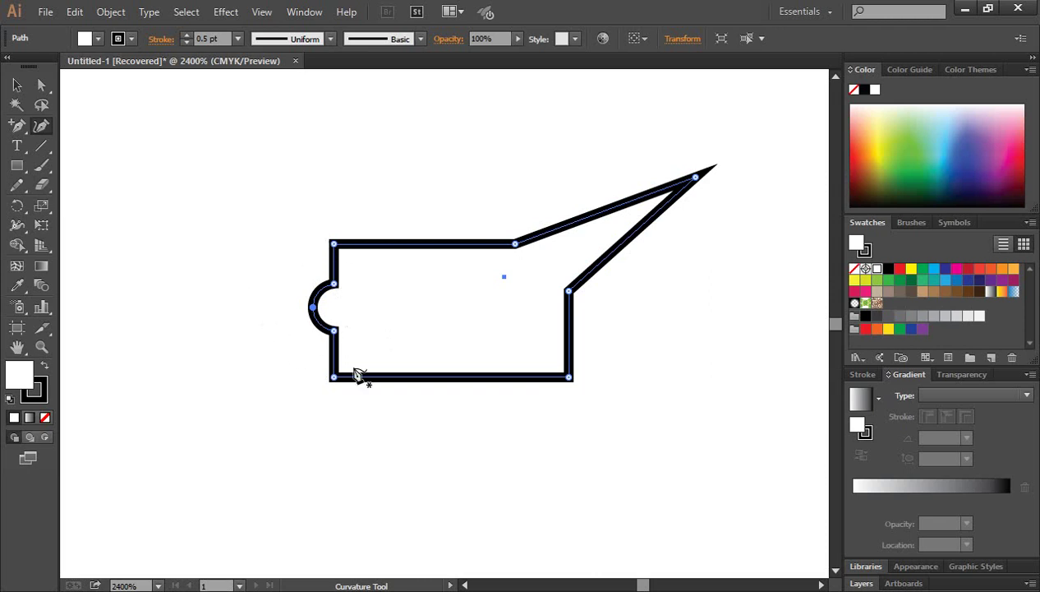
key(ctrl)
key(Delete)
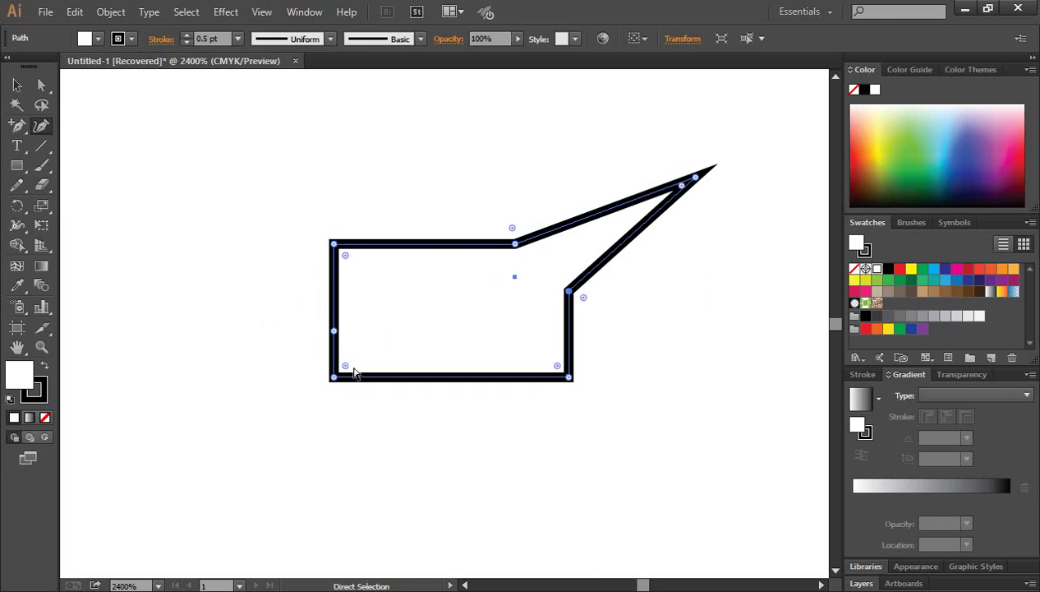
key(Delete)
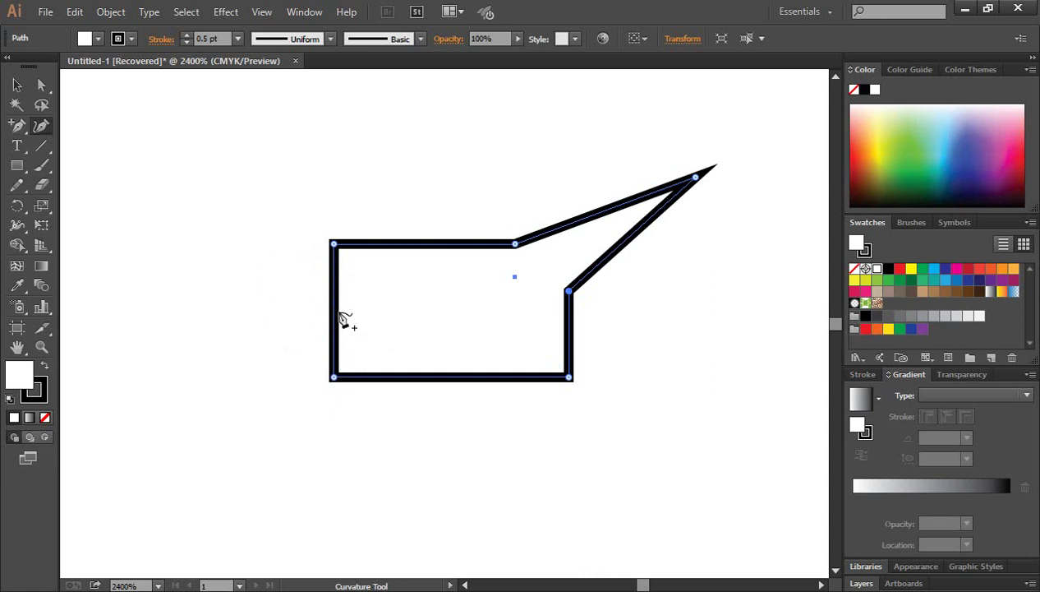
drag(337, 318, 291, 309)
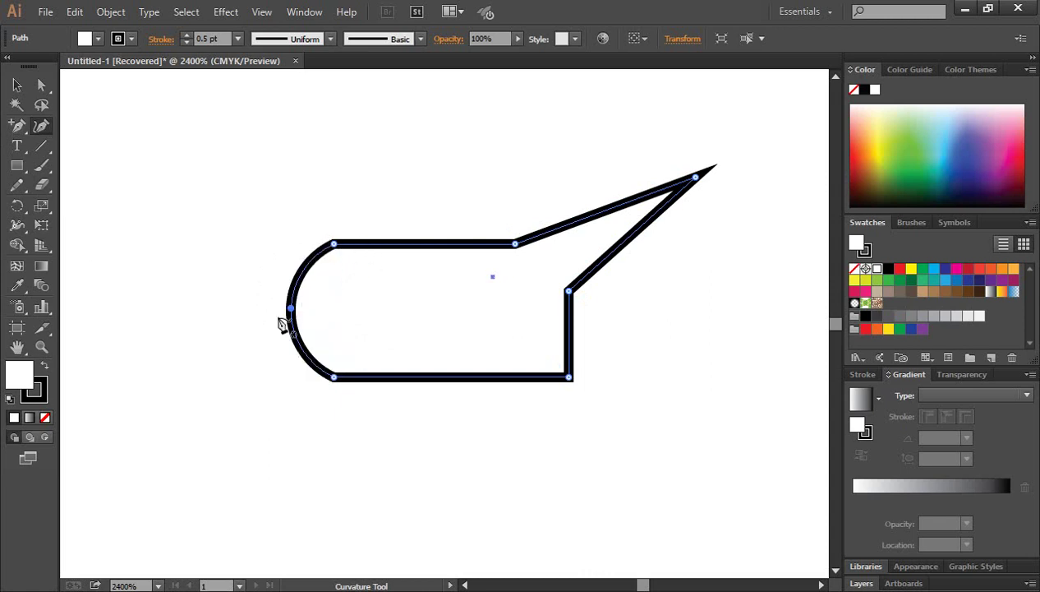
key(ctrl+z)
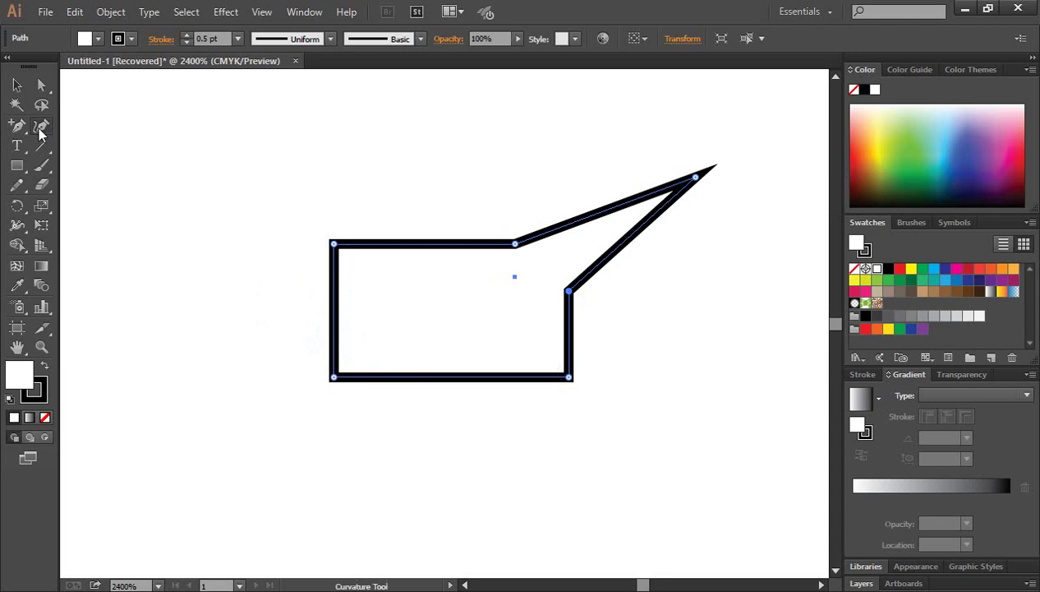
Add anchor points on the shape's left edge and zoom in to 4800% on that edge
click(17, 125)
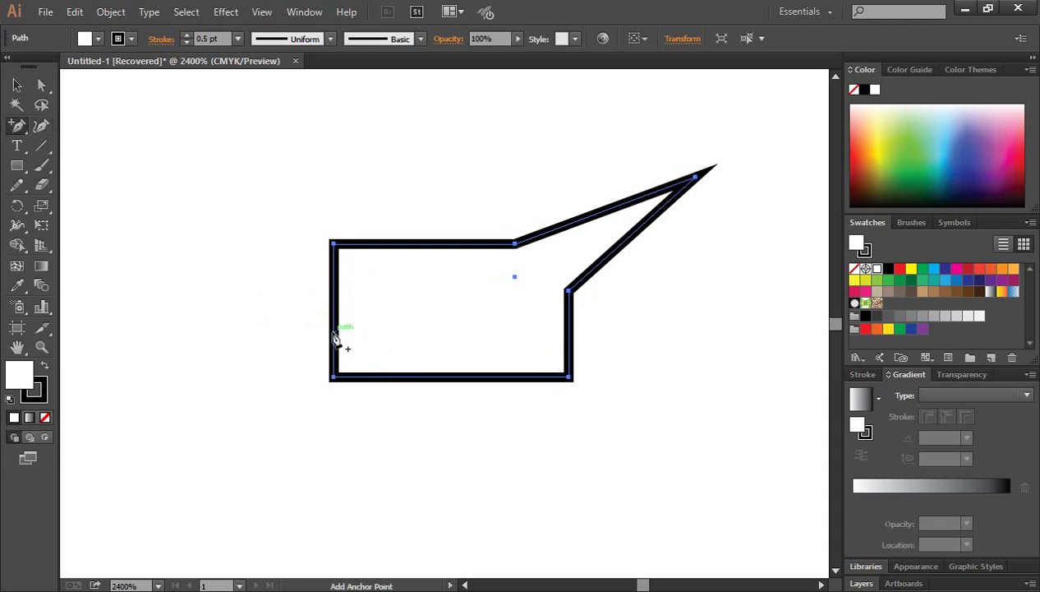
click(334, 326)
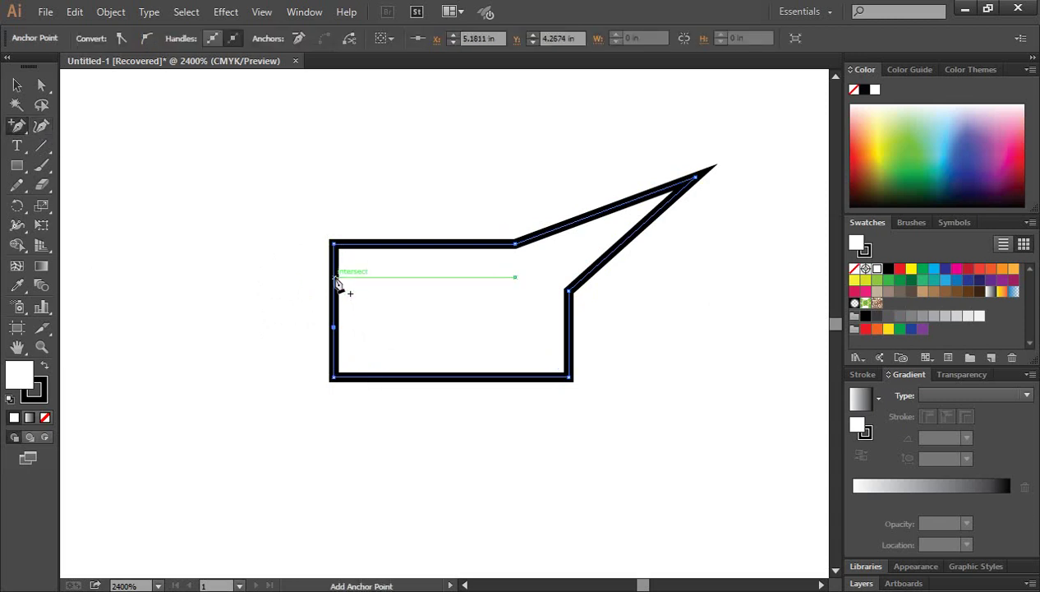
ctrl+space+click(337, 312)
ctrl+space+click(441, 307)
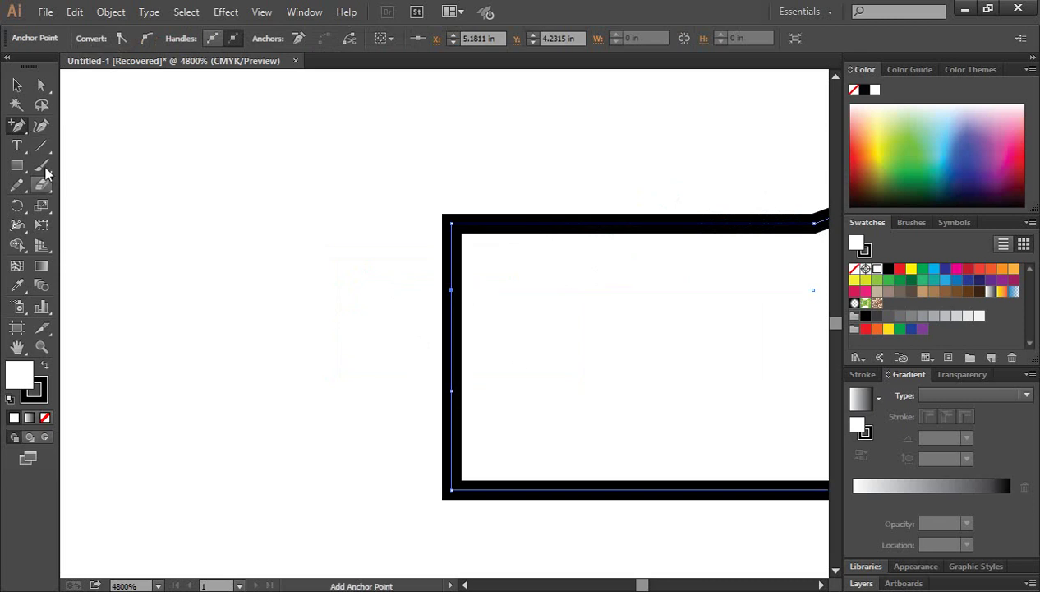
click(41, 125)
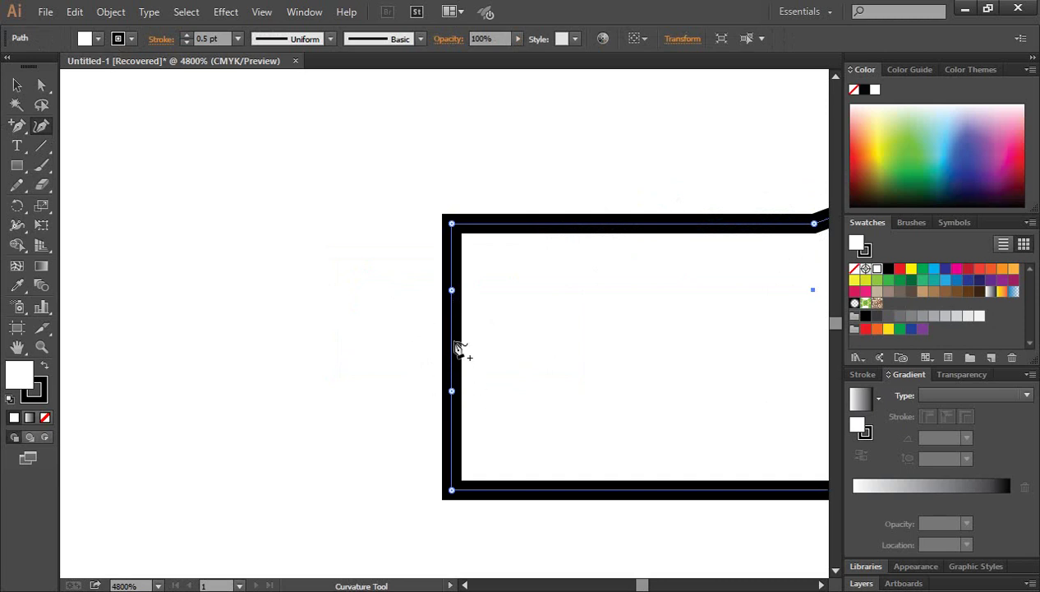
Drag the left edge outward with the Curvature tool into a semicircular bump, then zoom out
drag(454, 350, 409, 336)
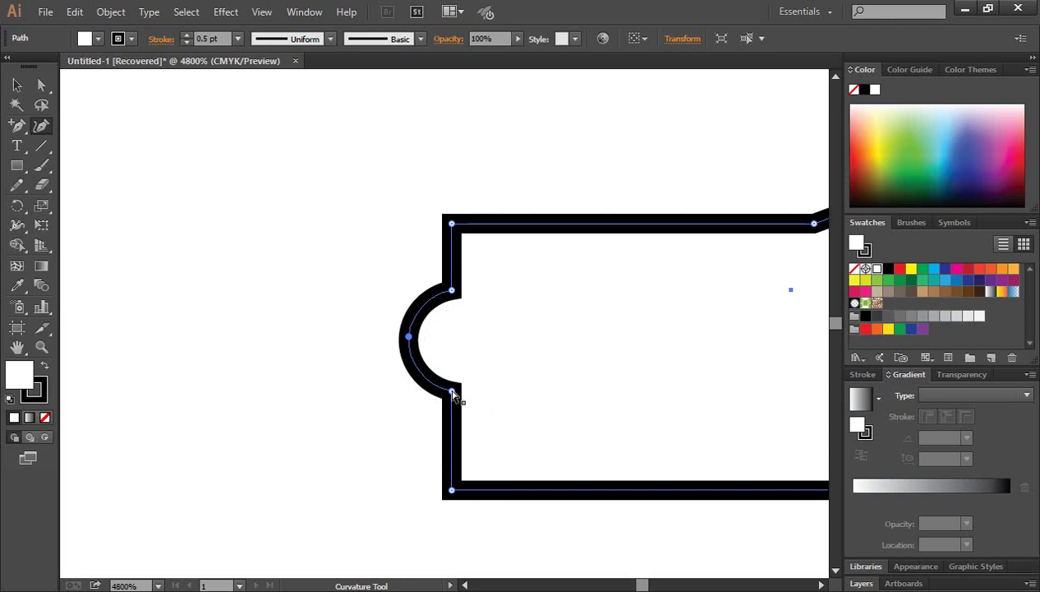
key(ctrl+minus)
key(ctrl+minus)
mouse_move(627, 316)
mouse_down()
mouse_move(596, 326)
mouse_move(504, 290)
mouse_move(508, 276)
mouse_up()
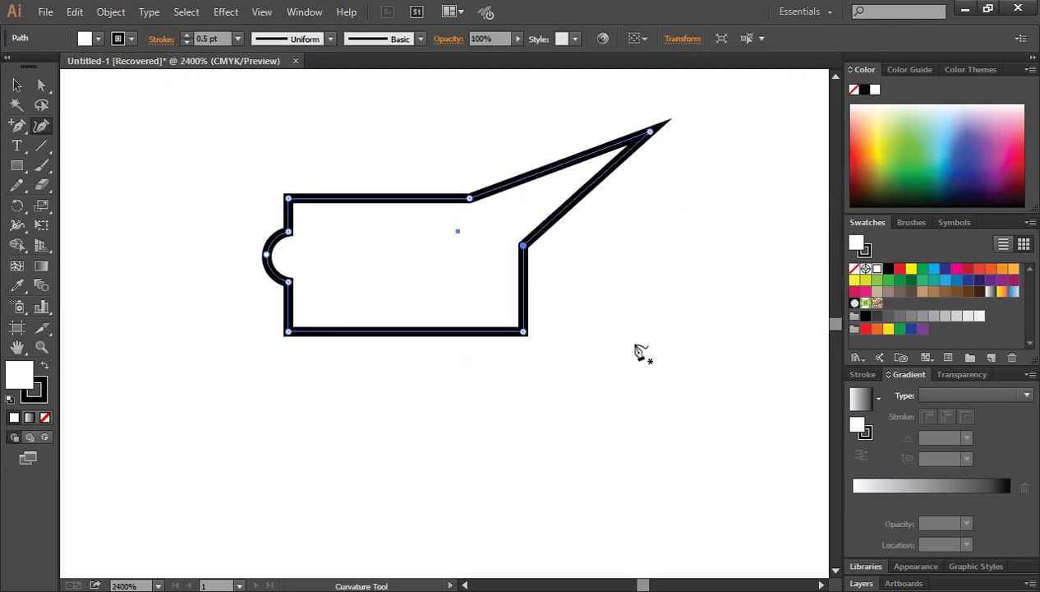
scroll(642, 353, down, 2)
Select the whole speech-bubble shape and delete it, leaving the artboard empty
click(17, 84)
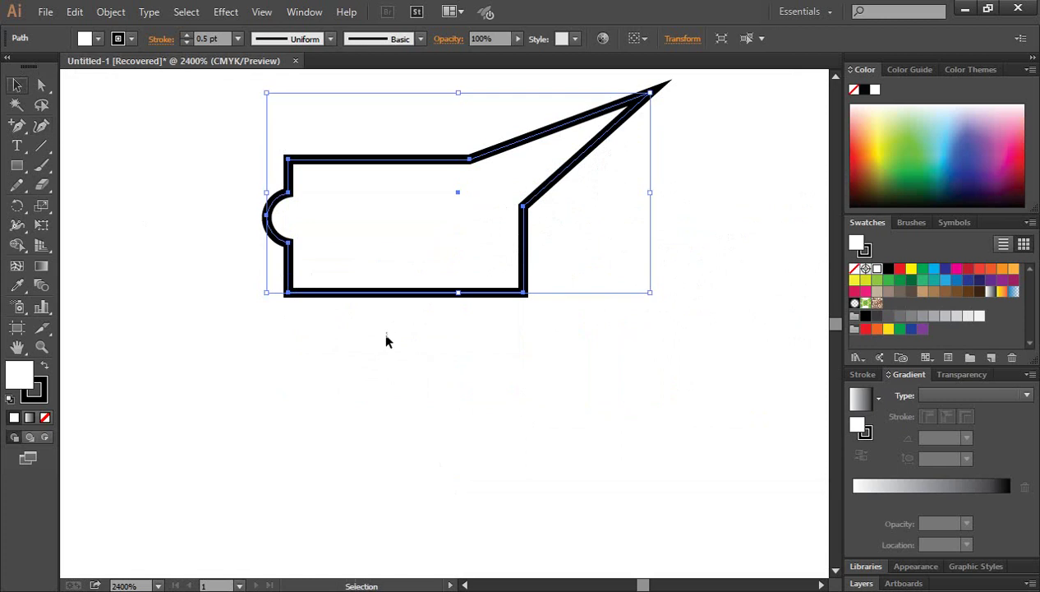
click(559, 391)
scroll(534, 362, up, 2)
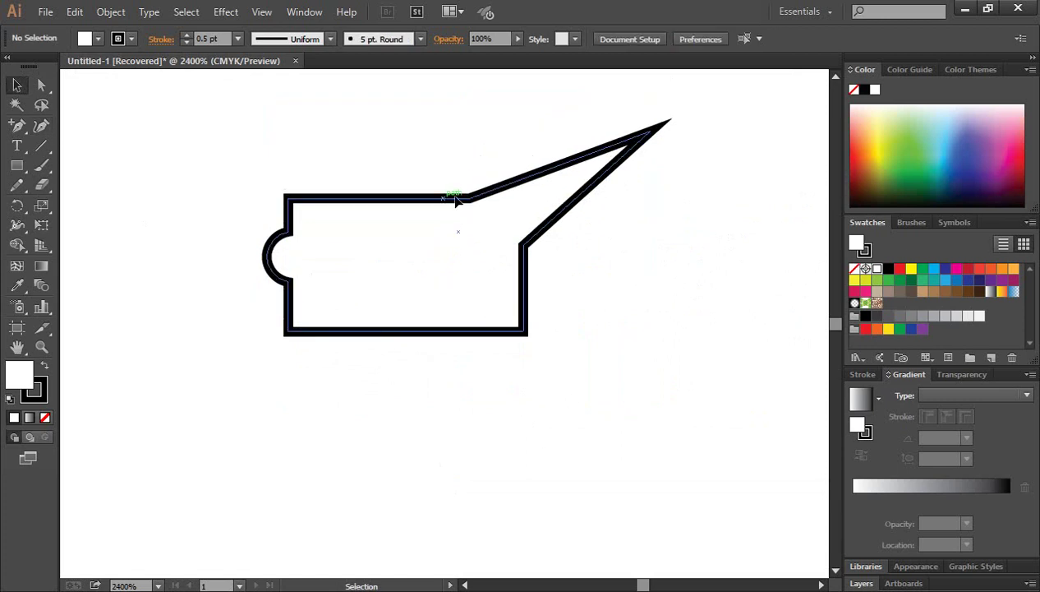
drag(457, 200, 496, 189)
key(Delete)
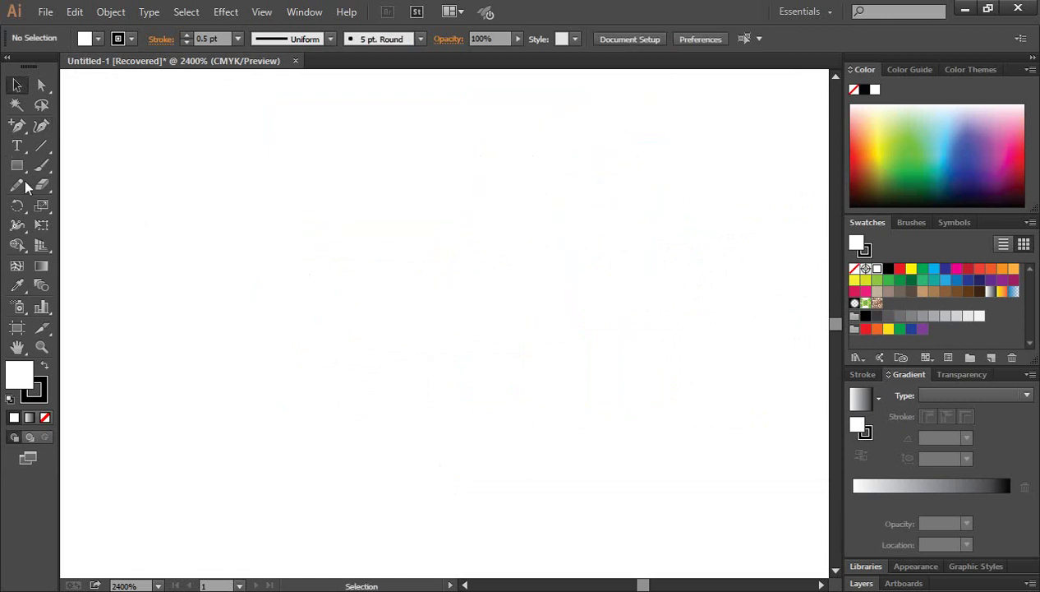
Draw a circle at the artboard centre with a 0.5 pt black outline and no fill
drag(16, 164, 101, 207)
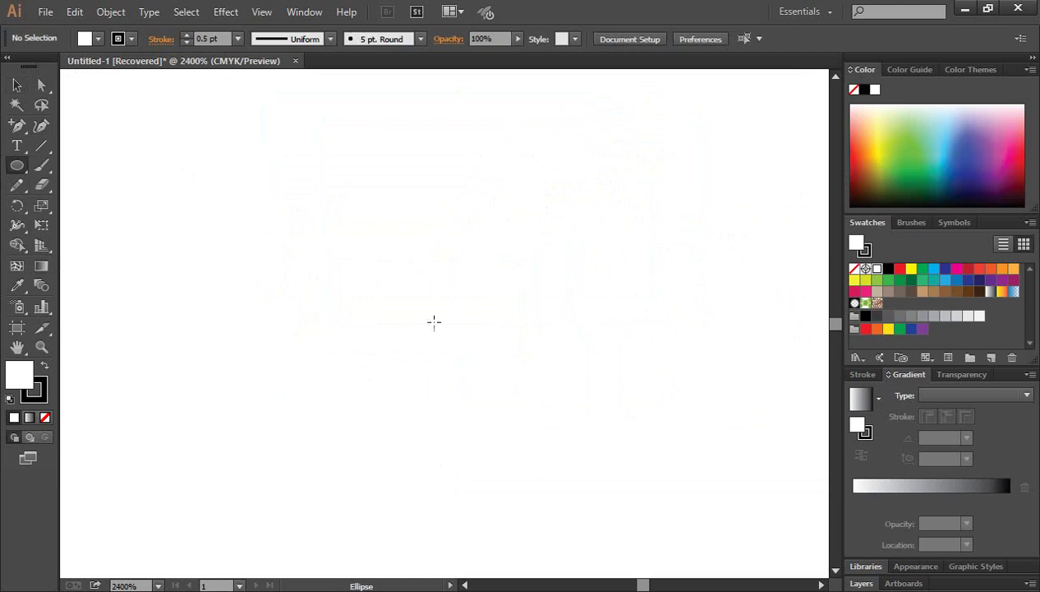
drag(434, 320, 539, 425)
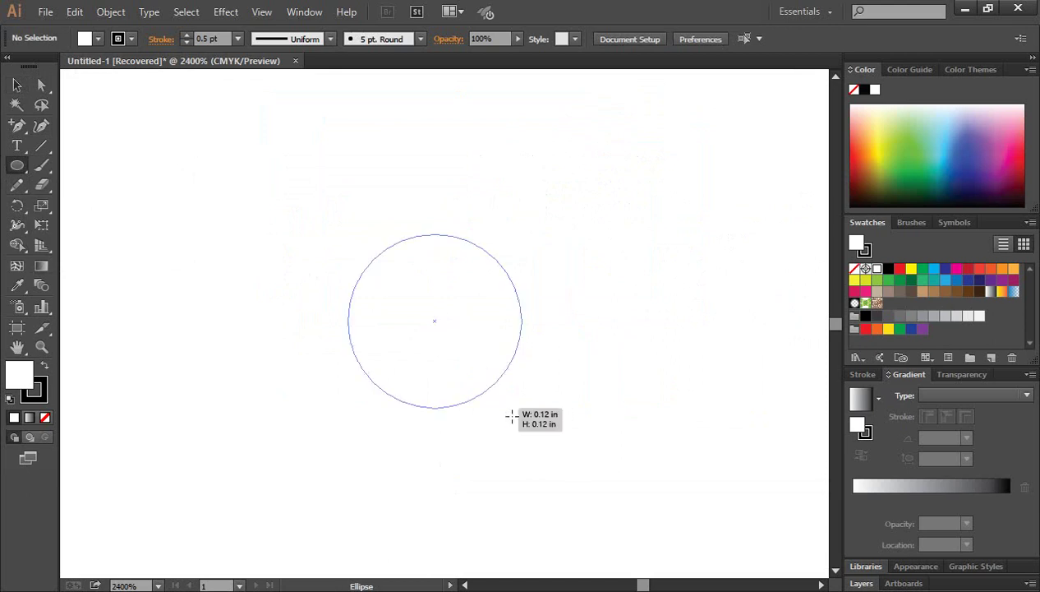
click(18, 85)
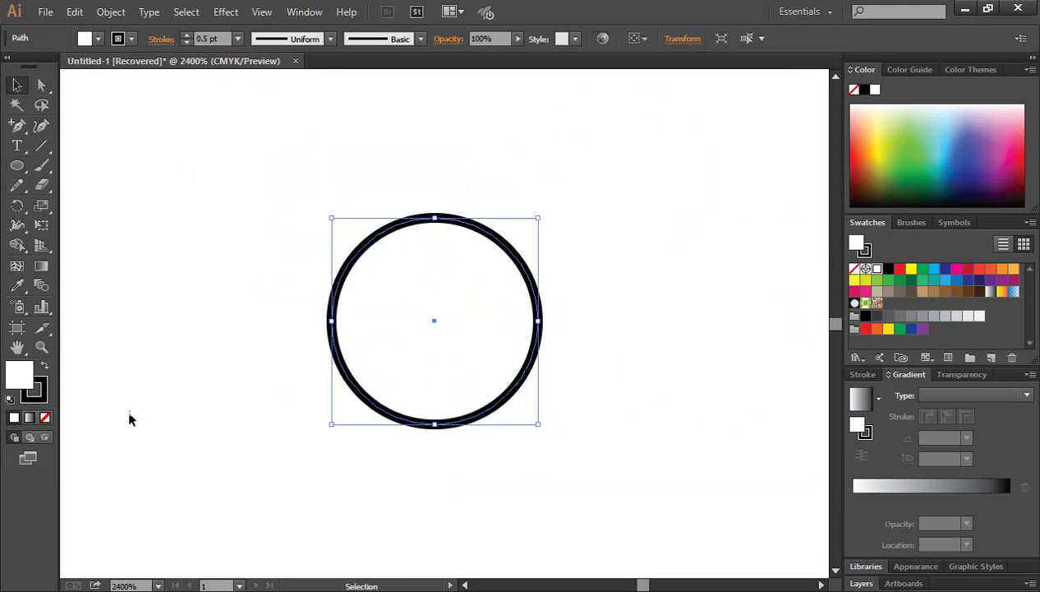
click(46, 417)
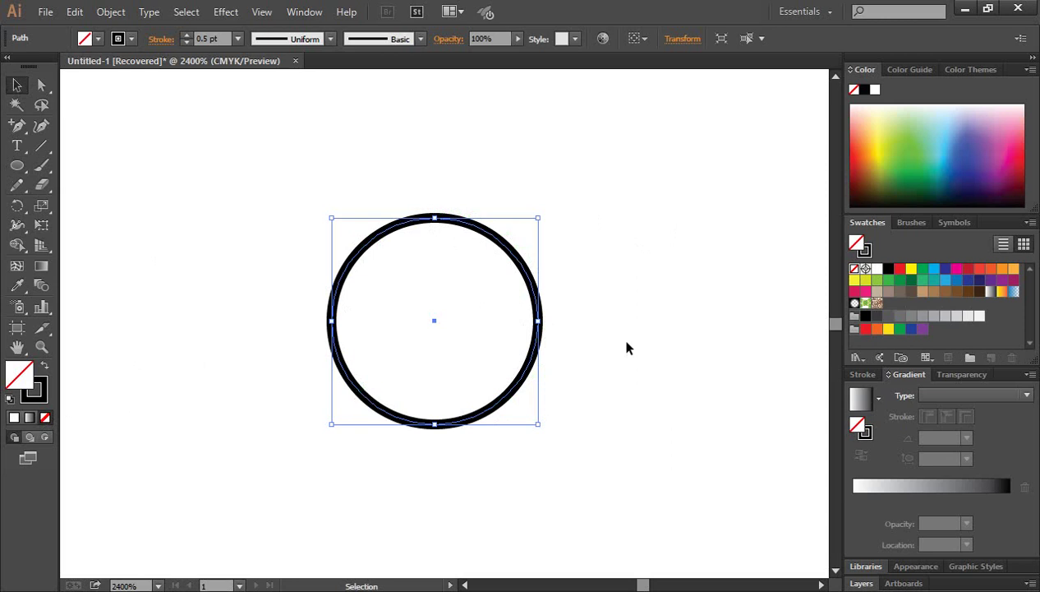
click(18, 126)
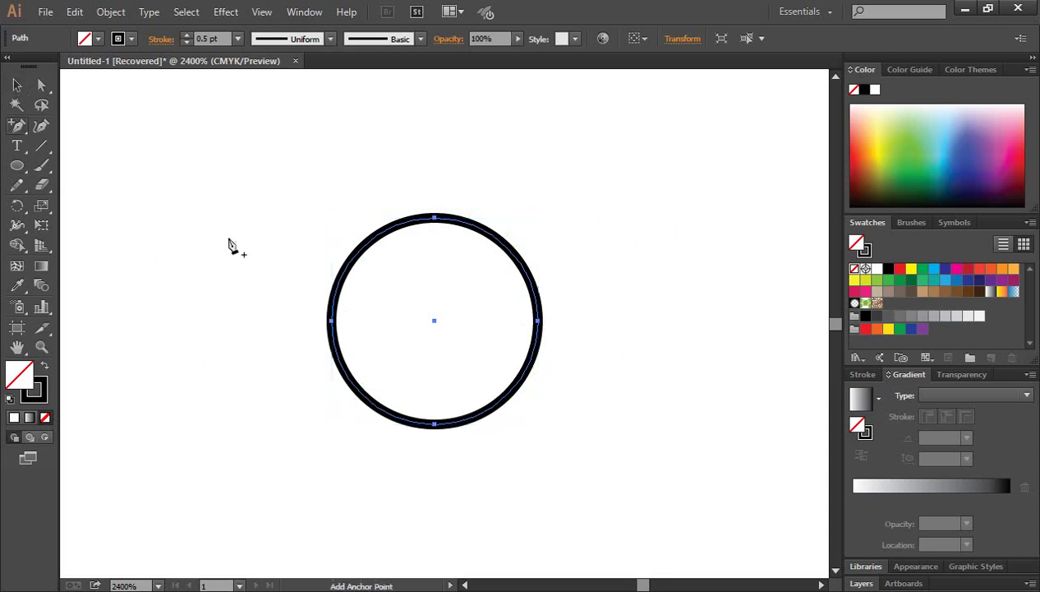
Add eleven anchor points around the circle's upper-right, lower-right, lower-left and upper-left arcs
click(507, 248)
click(526, 375)
click(507, 394)
click(489, 411)
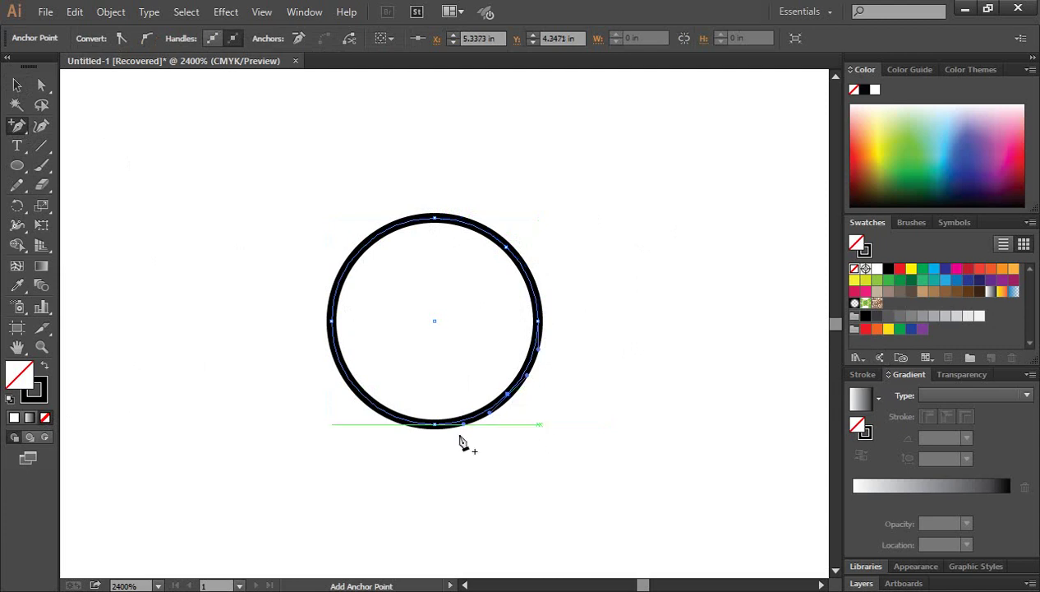
click(408, 424)
click(383, 412)
click(365, 395)
click(345, 377)
click(331, 349)
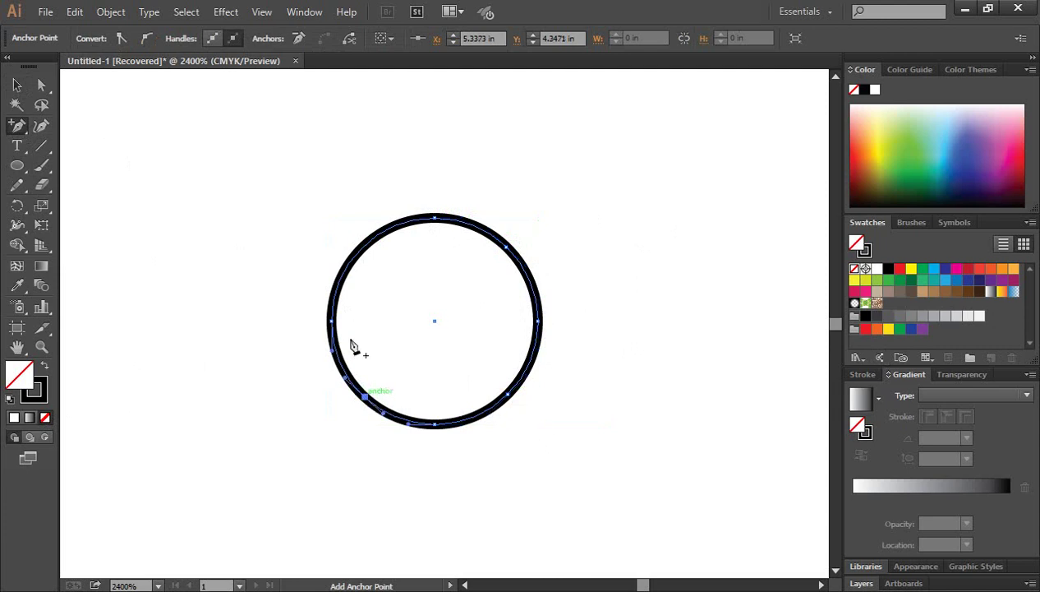
click(355, 256)
click(366, 243)
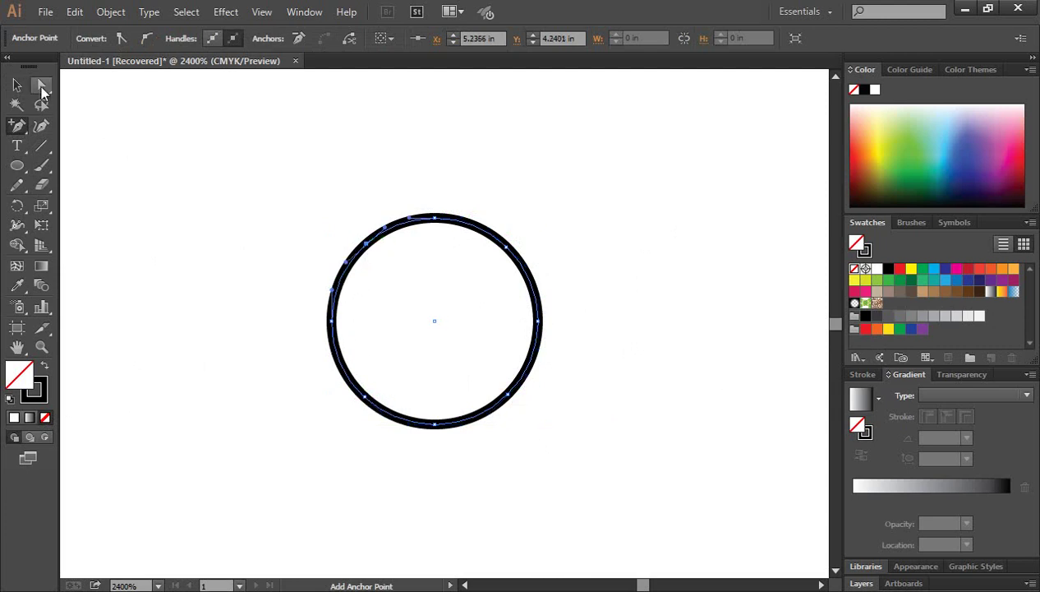
click(42, 87)
click(509, 250)
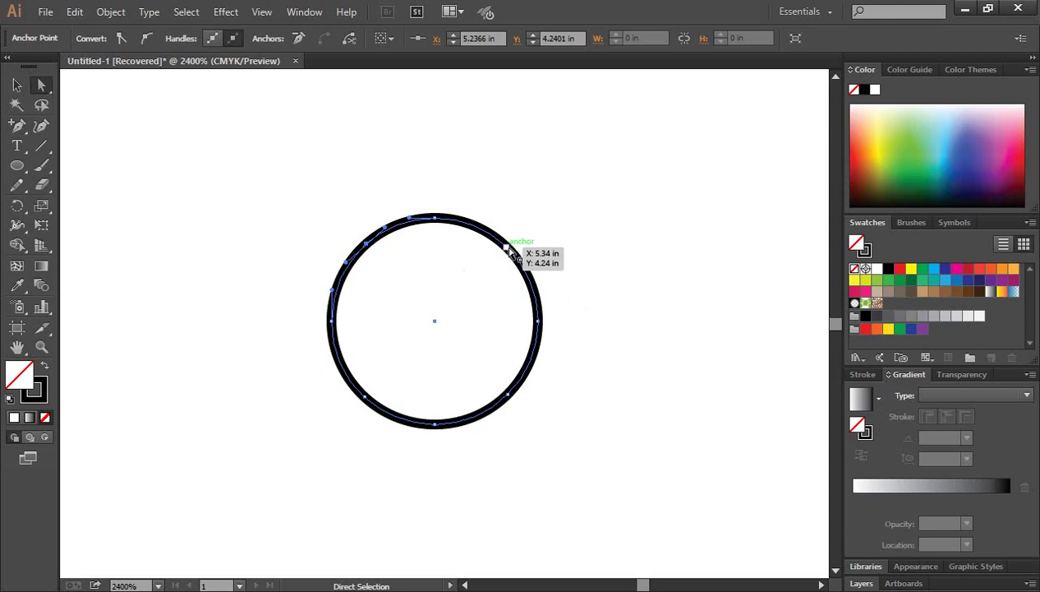
Pull the upper-right and lower-left anchors outward, then rotate and nudge the shape into a level lens
drag(509, 250, 593, 176)
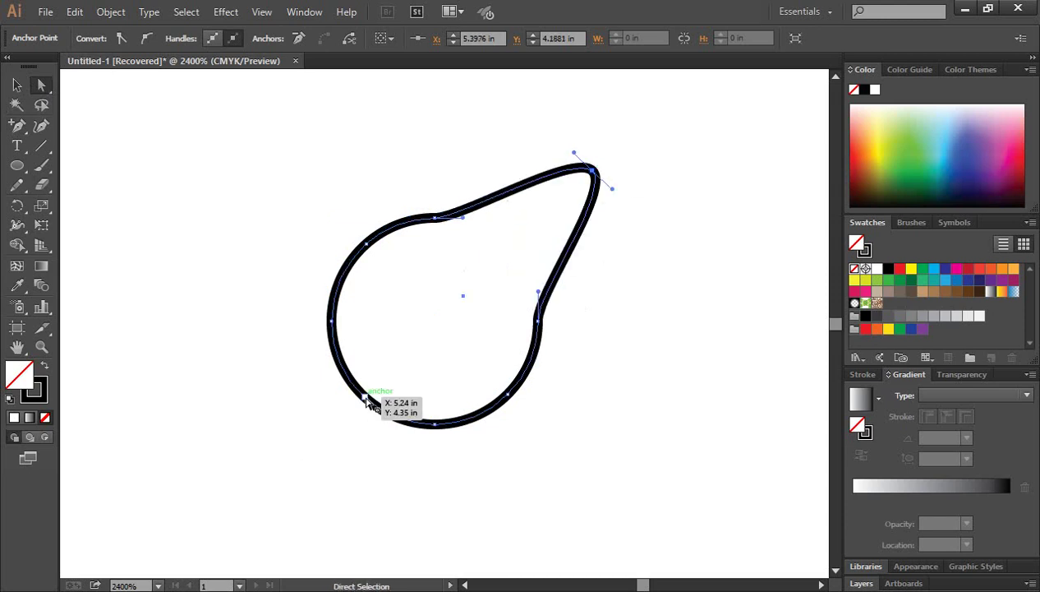
drag(365, 398, 254, 540)
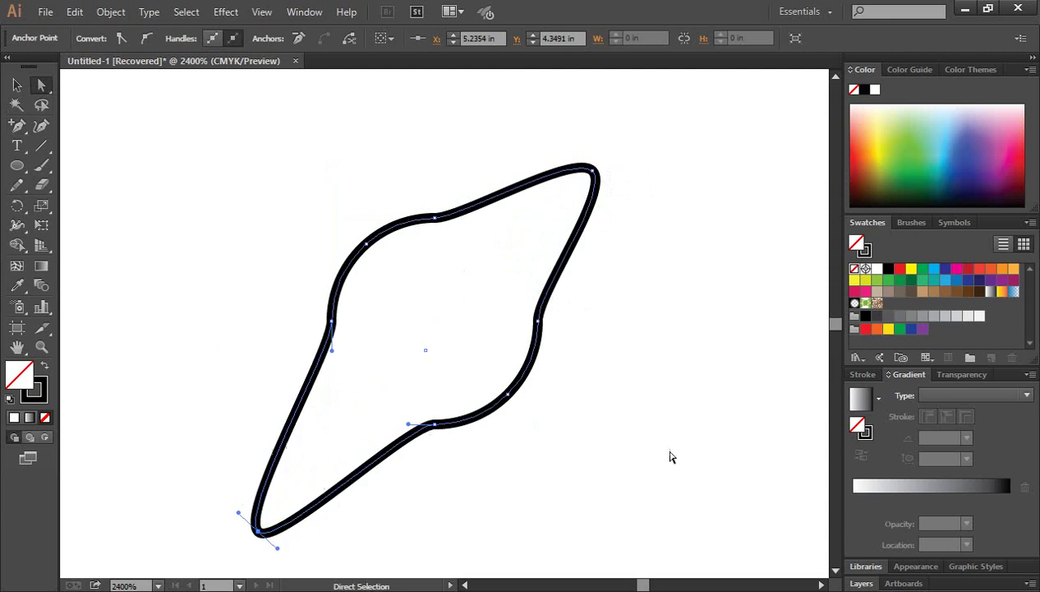
click(17, 84)
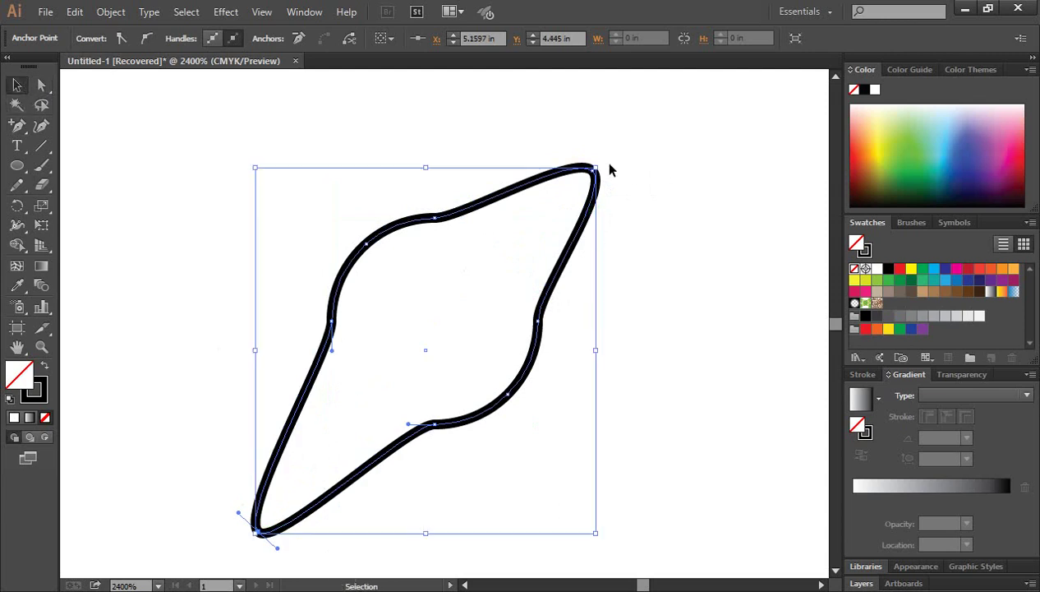
drag(608, 168, 691, 323)
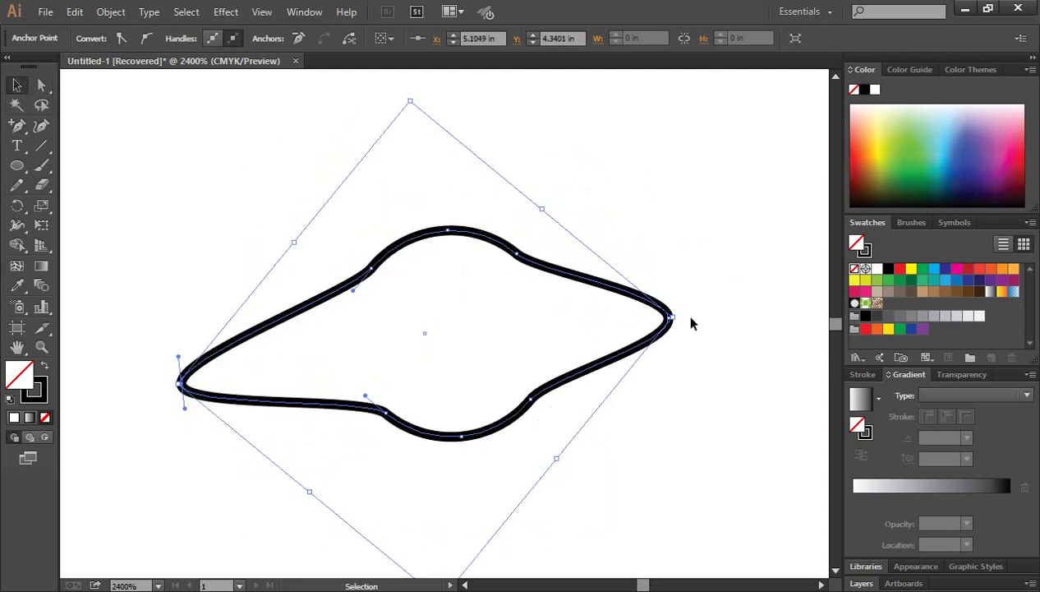
key(Up)
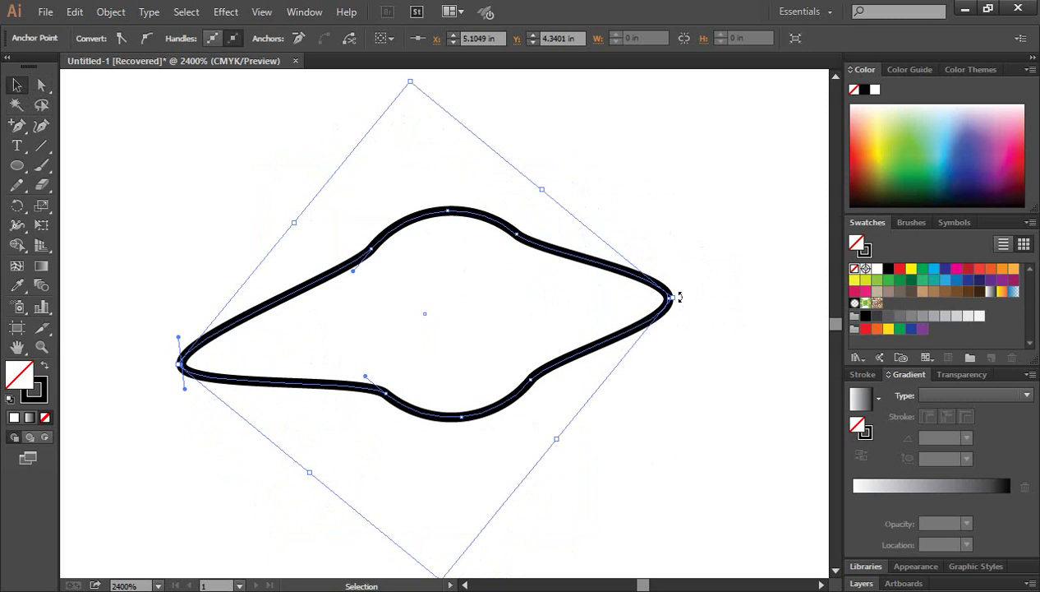
drag(679, 297, 689, 327)
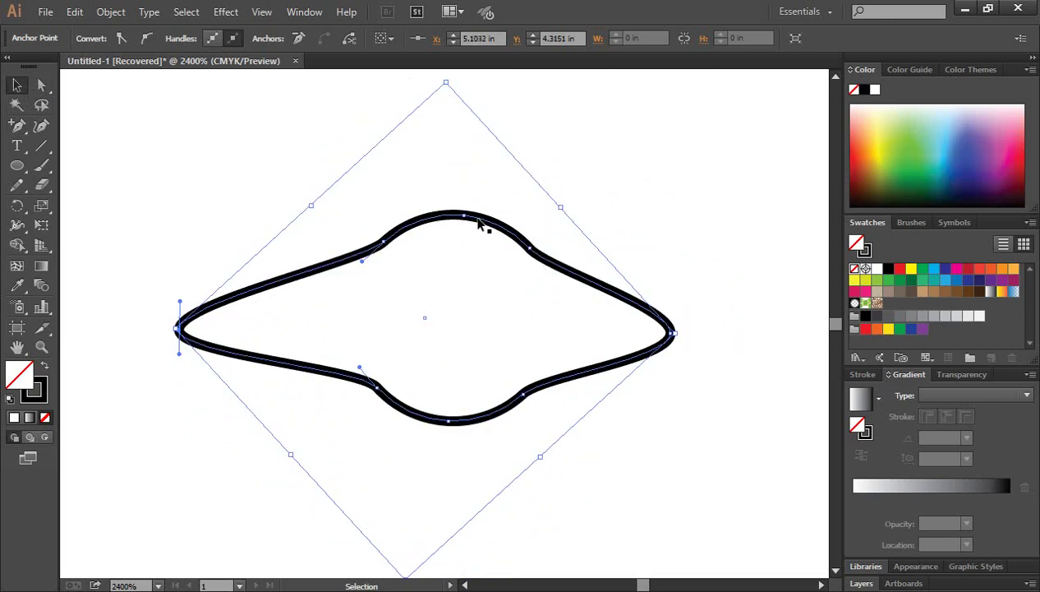
drag(479, 223, 495, 211)
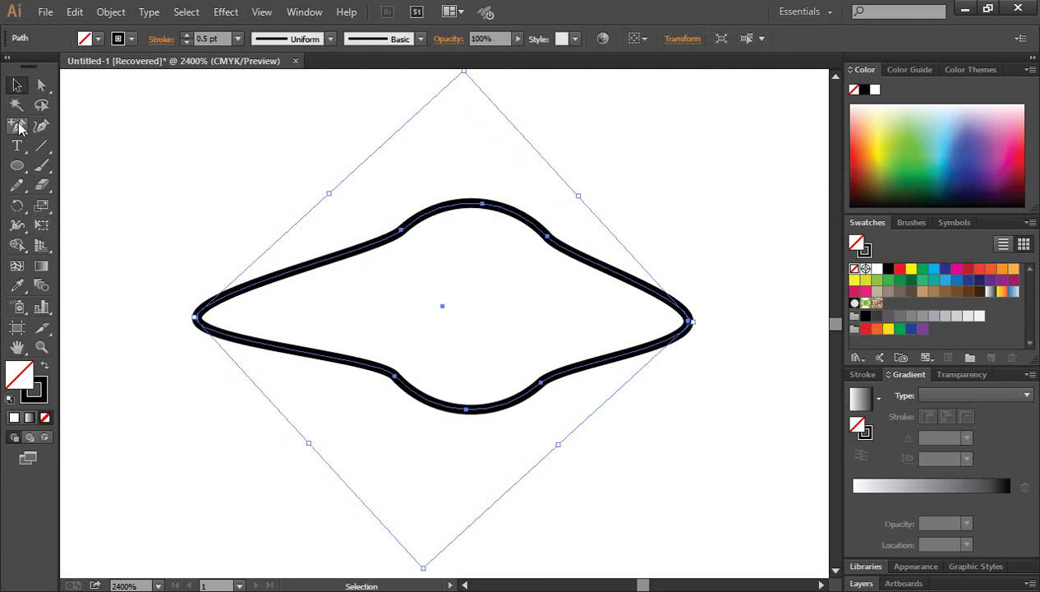
drag(20, 128, 74, 152)
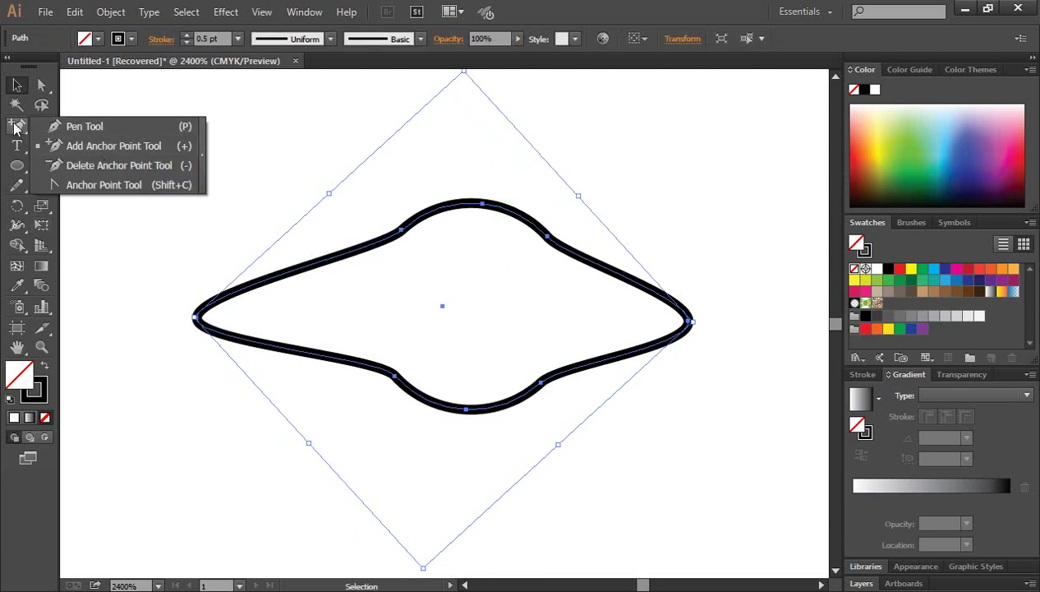
Add an anchor point on the lens outline's upper-left edge and zoom in on it
click(88, 145)
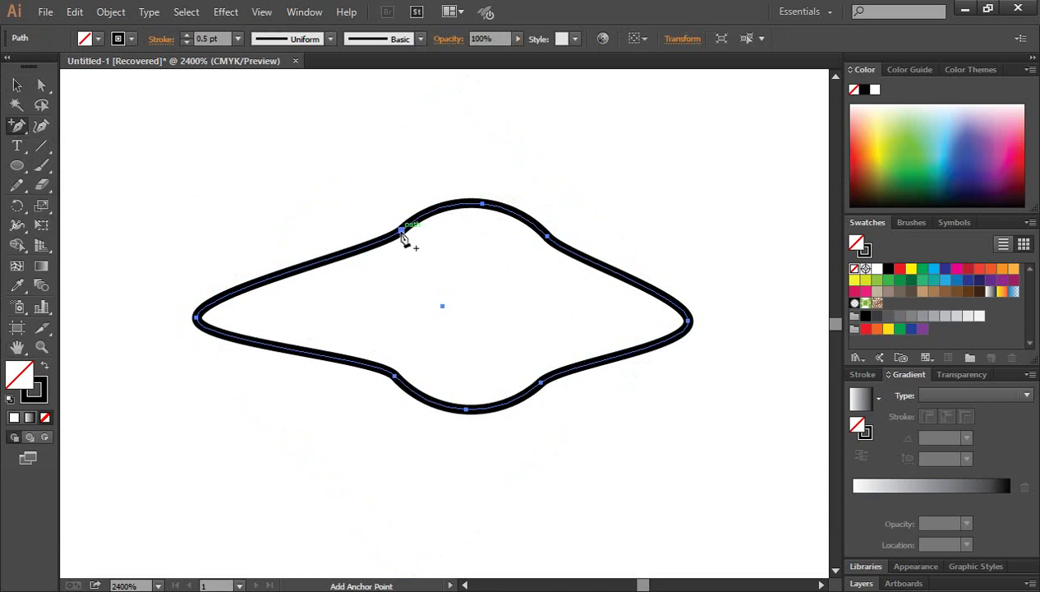
click(352, 253)
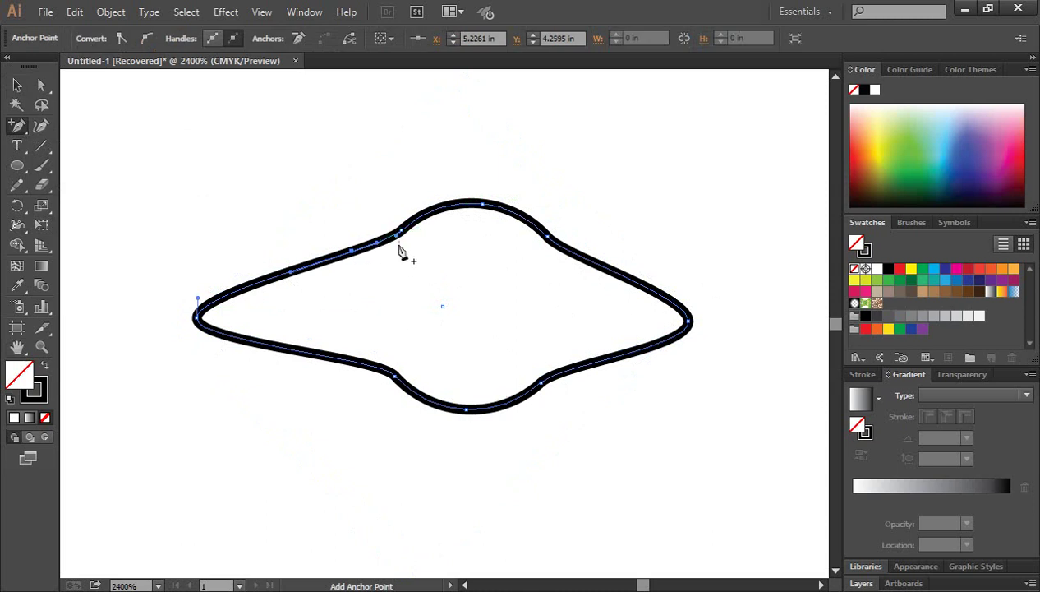
key(ctrl+space)
click(410, 282)
click(444, 342)
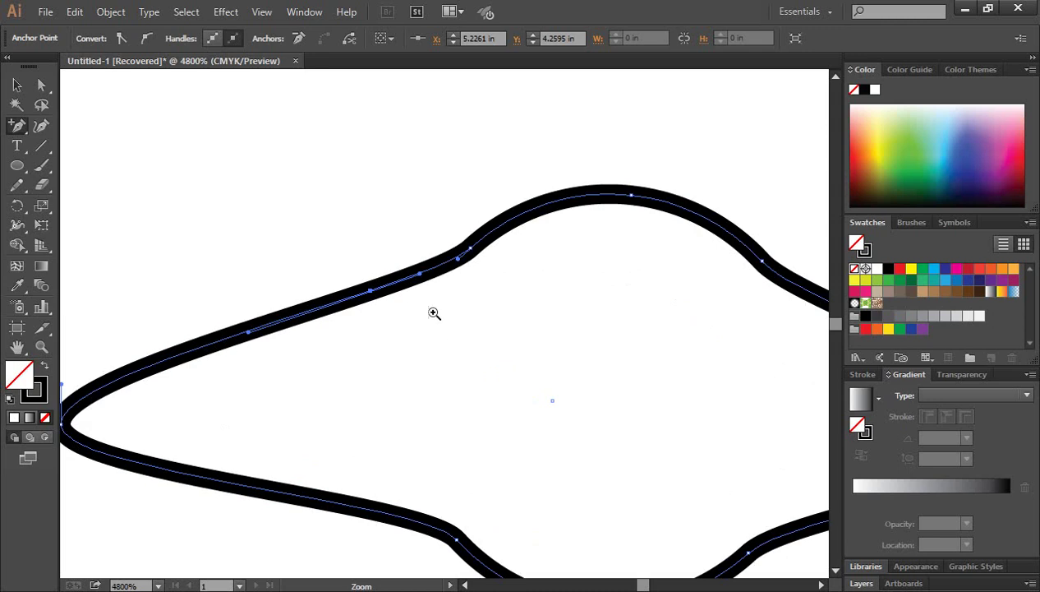
click(432, 311)
Reselect the lens path
click(16, 85)
click(265, 236)
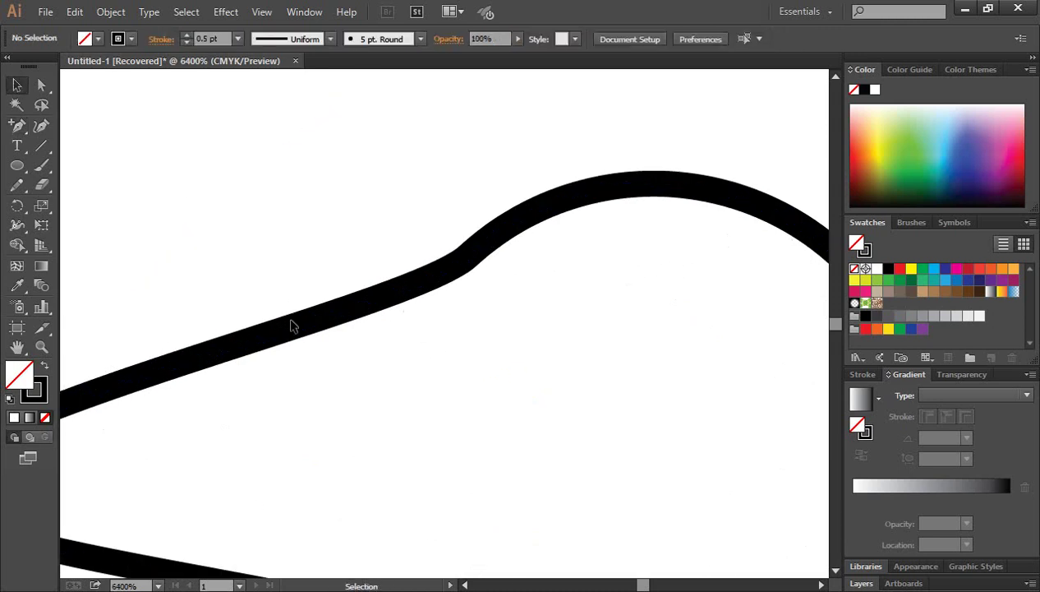
click(291, 325)
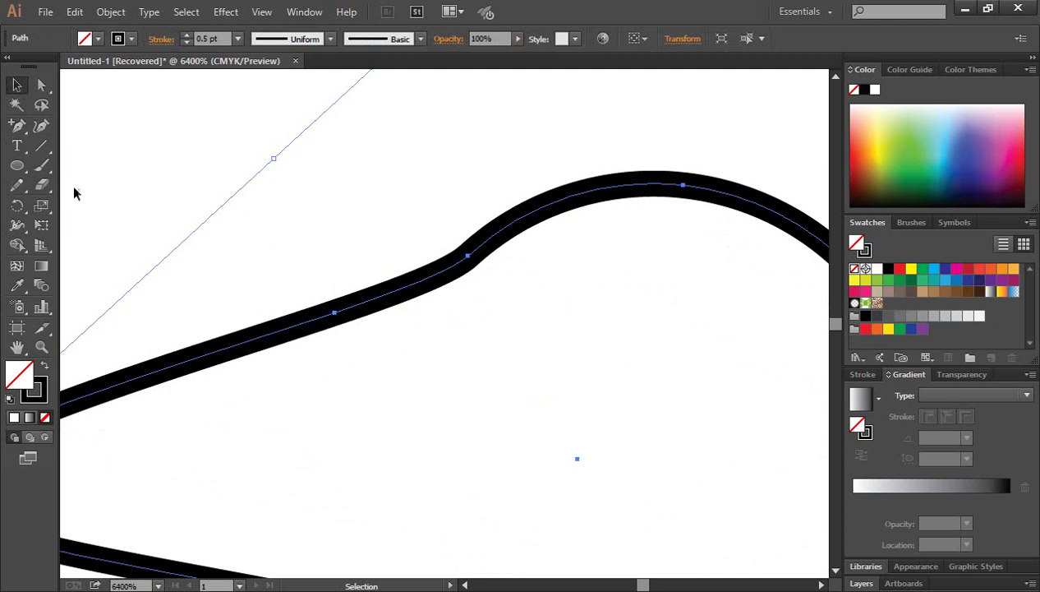
Cut the lens outline with the Scissors Tool at two points on its upper-left edge
click(41, 186)
click(123, 209)
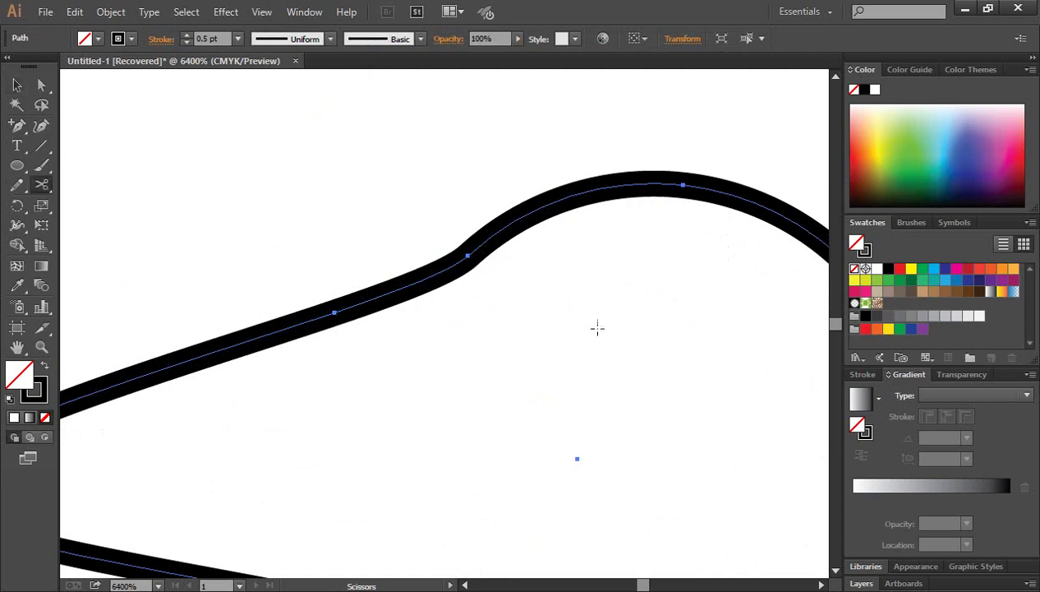
click(466, 256)
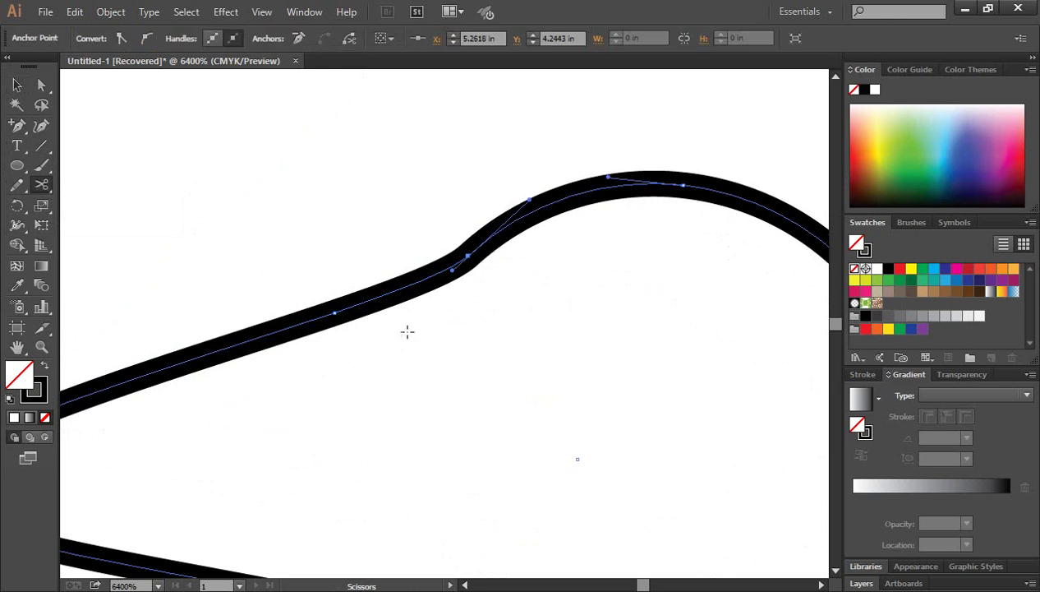
click(334, 313)
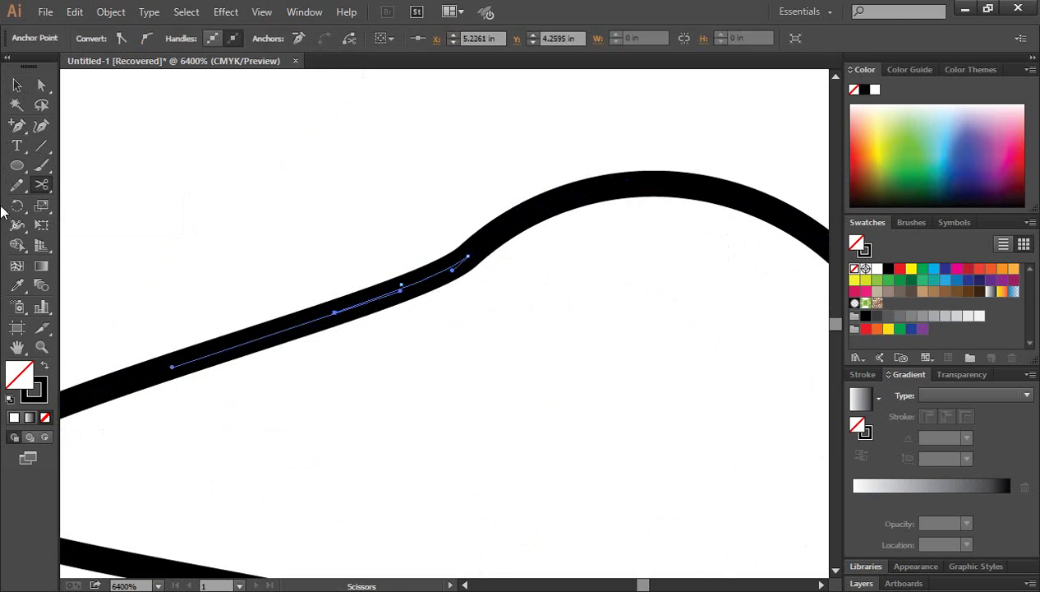
Delete the short piece between the two cuts to leave a gap, then zoom out
click(17, 87)
click(437, 366)
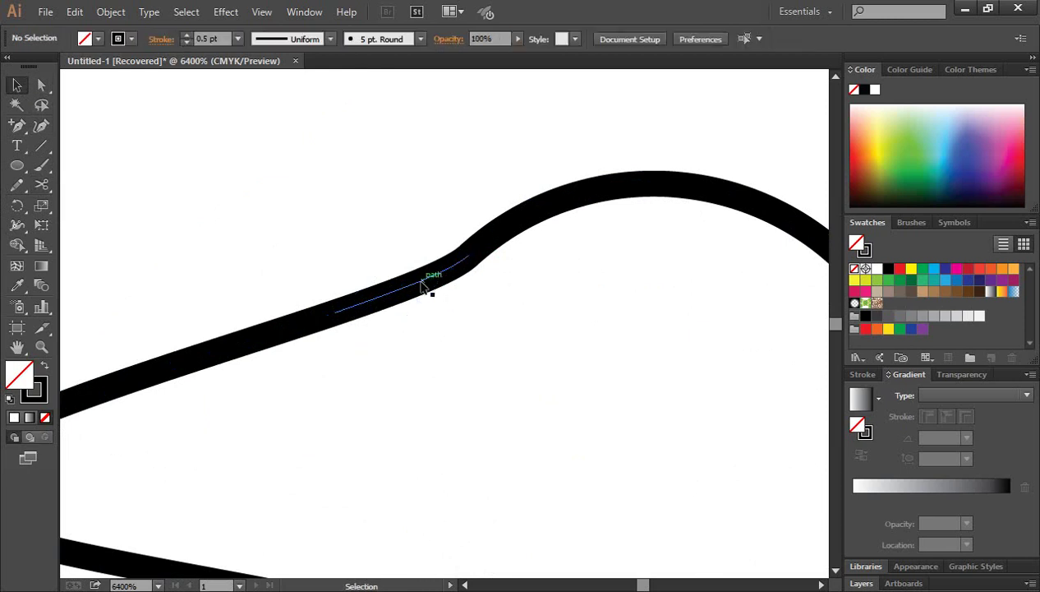
click(419, 283)
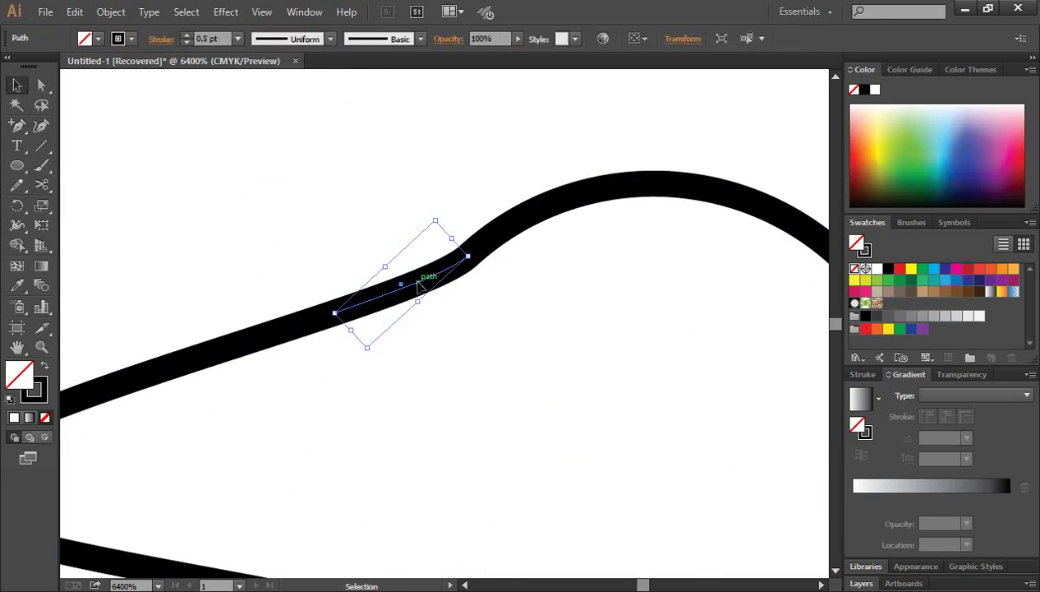
key(Delete)
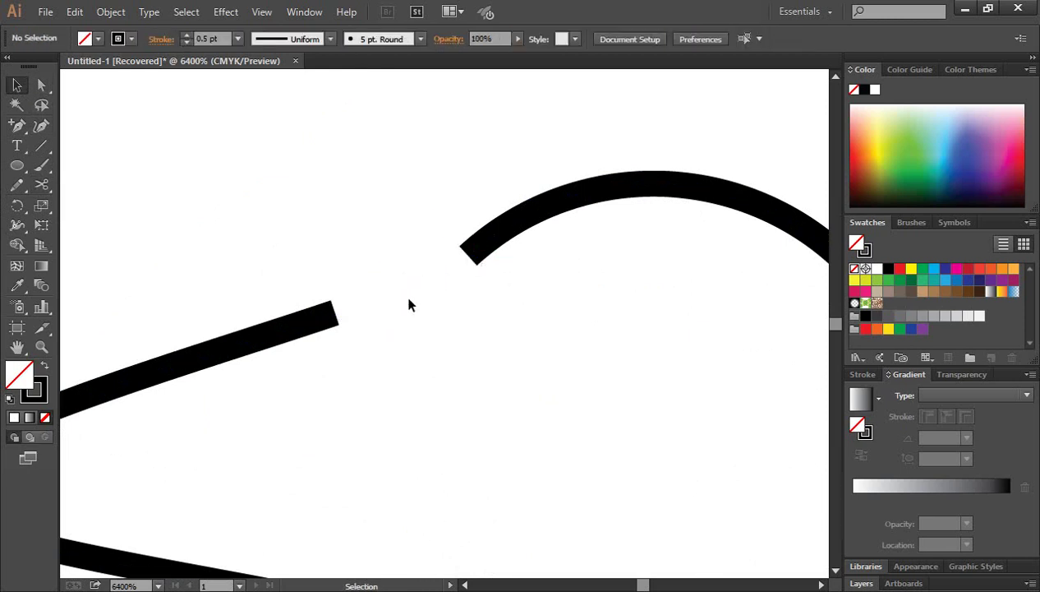
key(ctrl+minus)
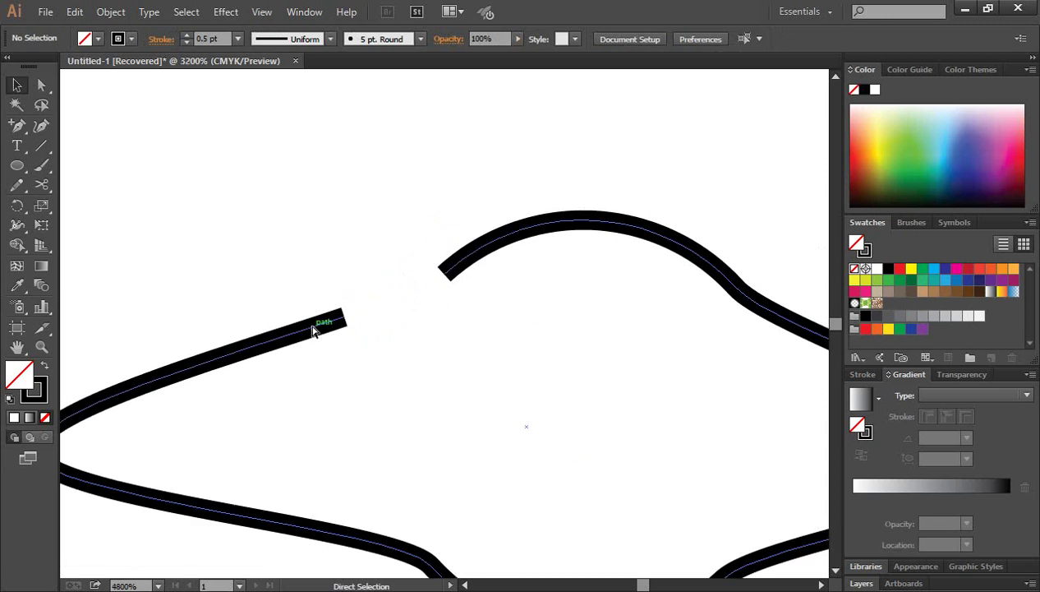
key(ctrl+minus)
key(ctrl+minus)
Drag the gapped lens outline up and left, then back down and right
scroll(632, 369, down, 2)
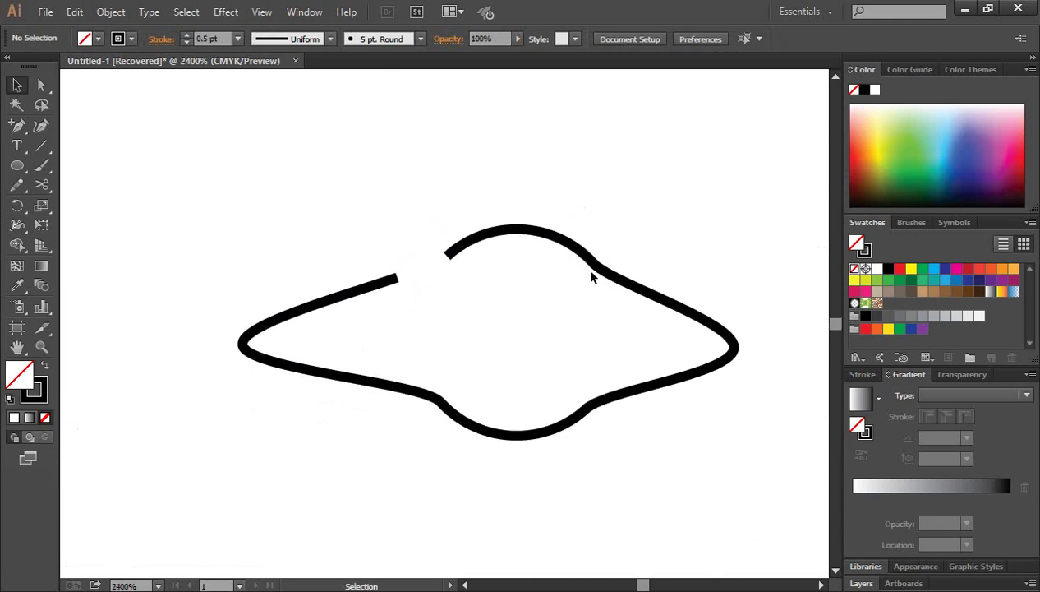
drag(18, 125, 70, 144)
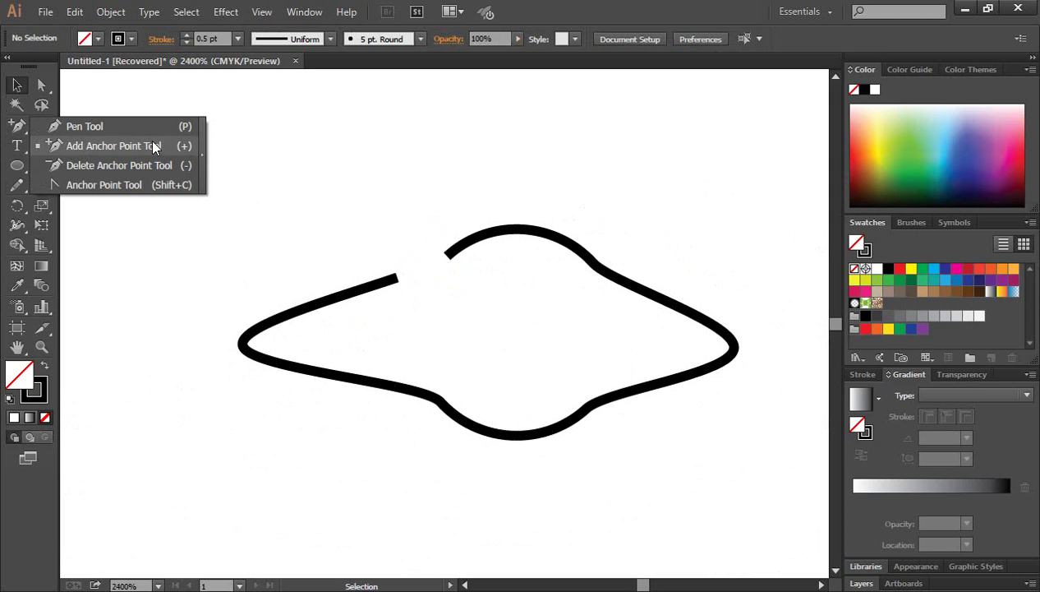
drag(152, 143, 309, 138)
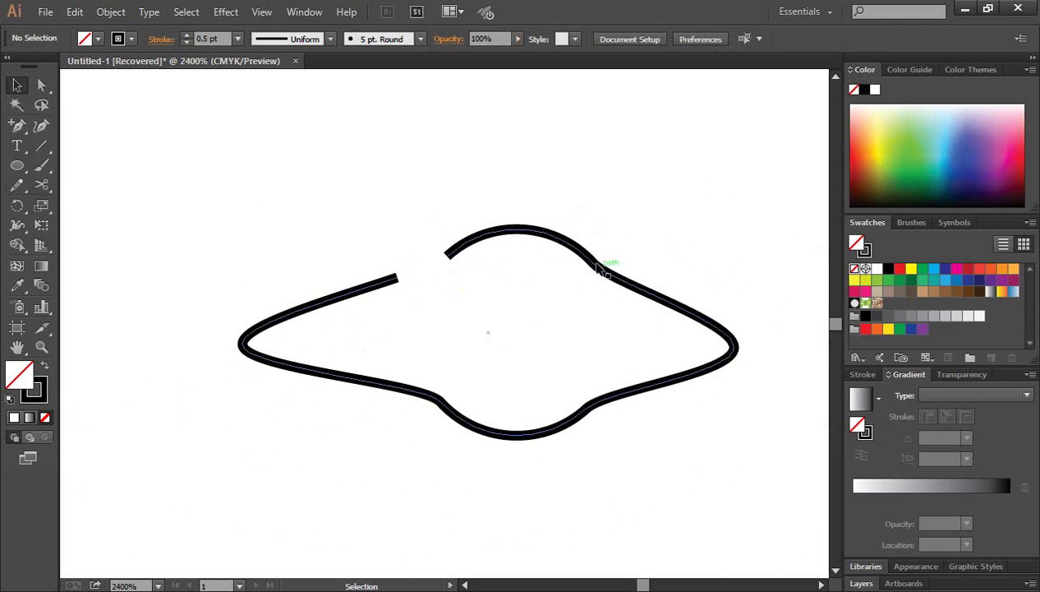
drag(599, 263, 545, 207)
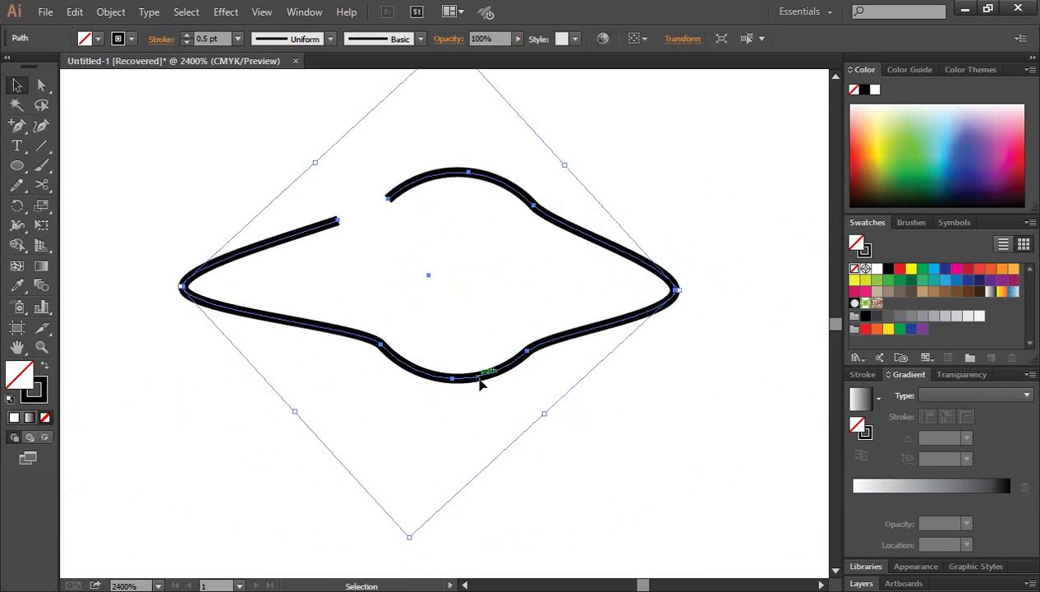
drag(481, 384, 501, 421)
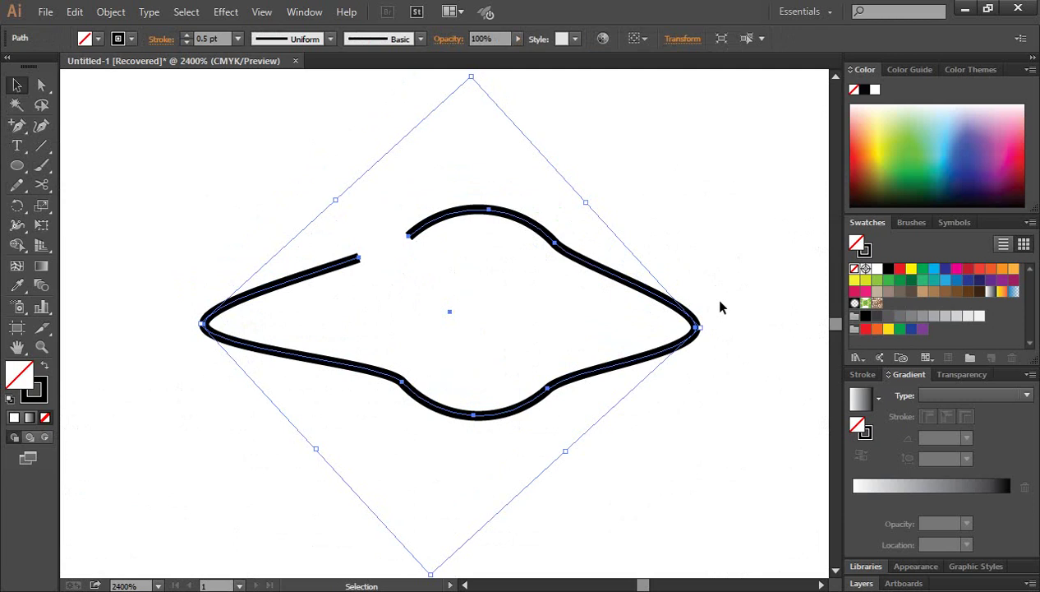
Nudge the shape down slightly, then deselect and reselect the whole outline
key(Down)
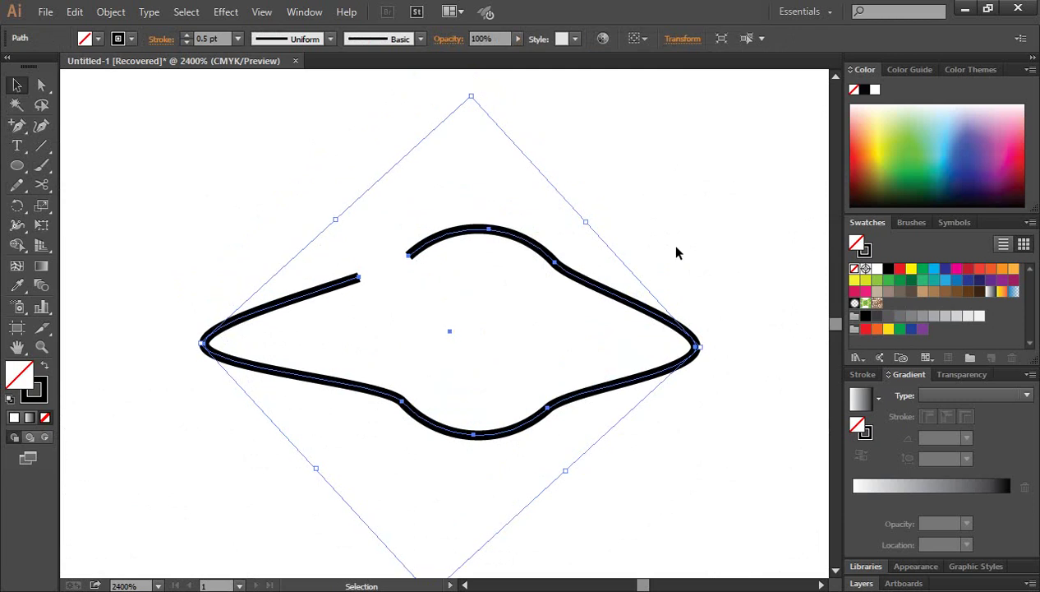
click(672, 245)
click(527, 247)
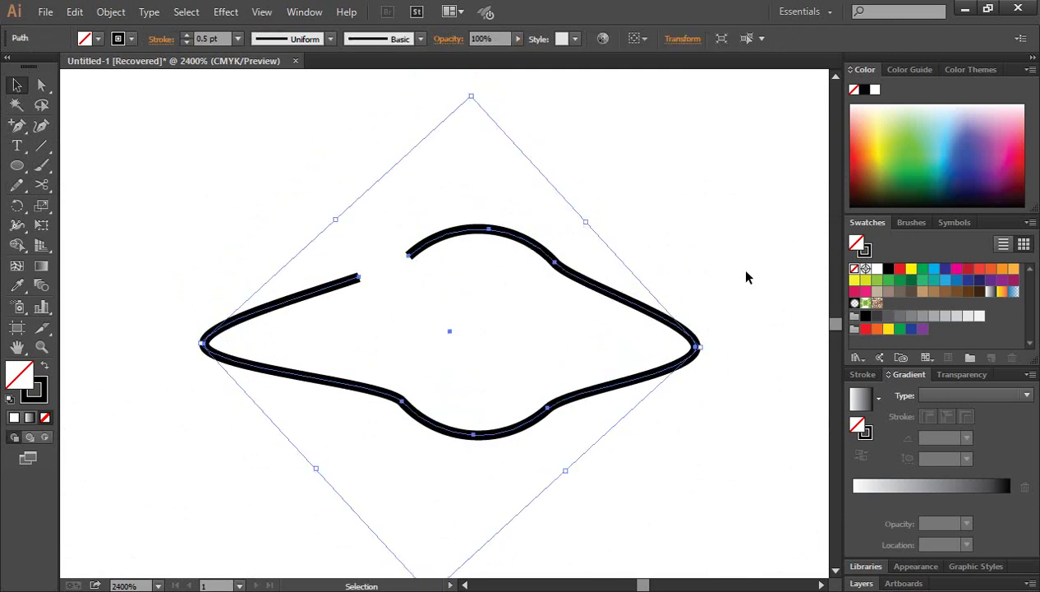